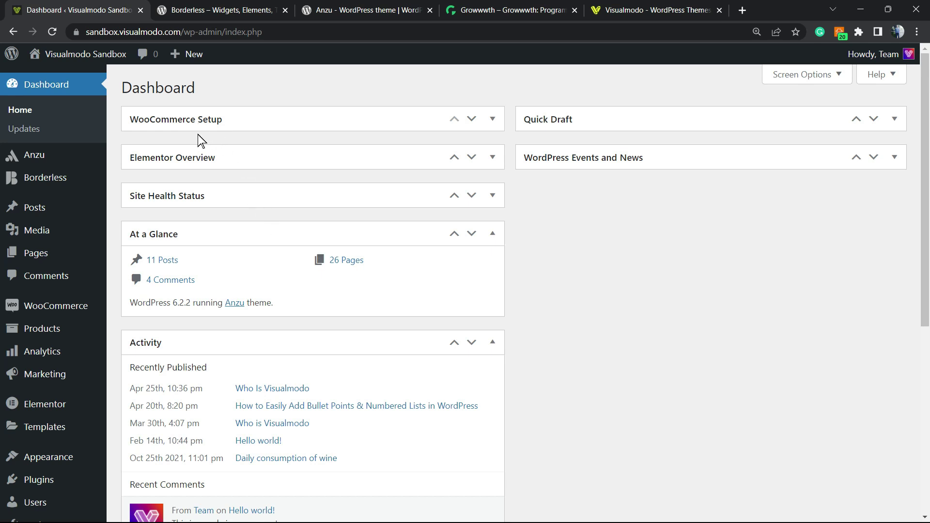
Open Plugins > Add New from the dashboard sidebar.
scroll(51, 218, down, 5)
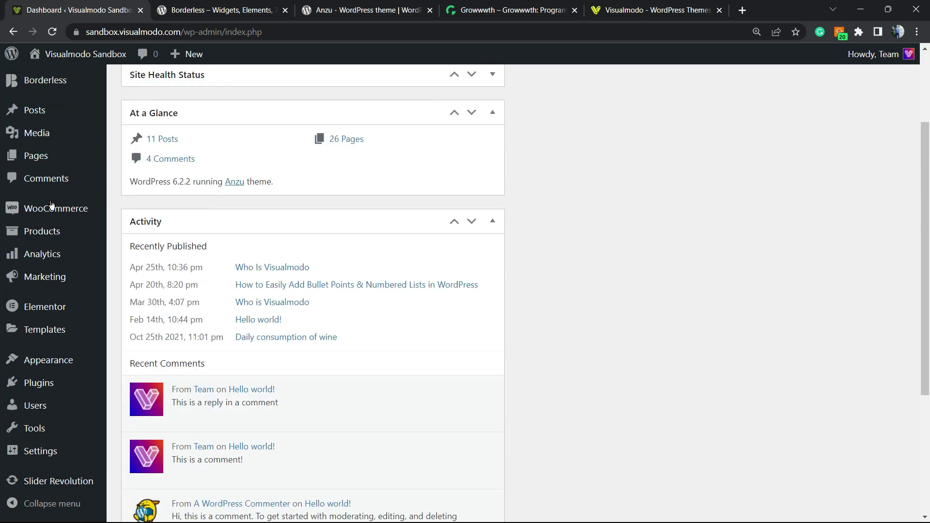
mouse_move(45, 389)
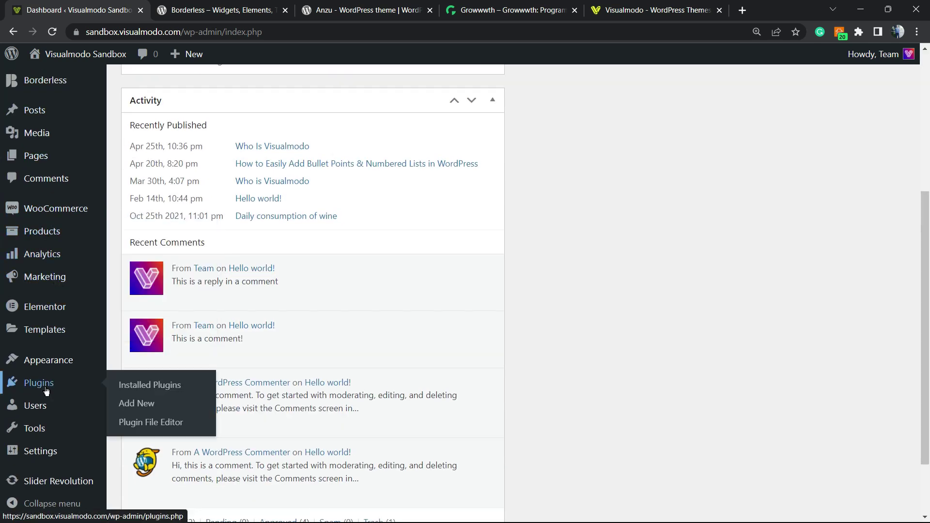
click(147, 405)
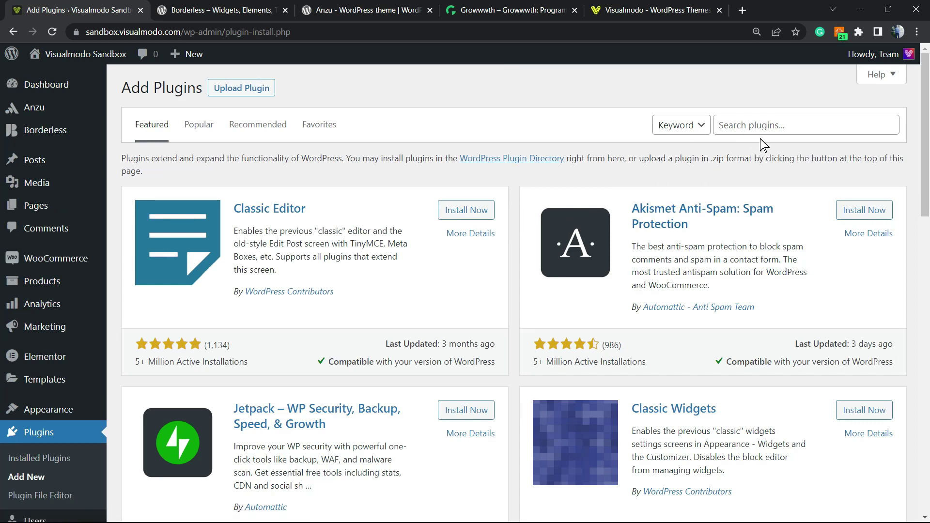
Search for 'Advanced WordPress Backgrounds', then install and activate that plugin.
click(752, 125)
click(752, 124)
text(Advanced WordPress Backgrounds)
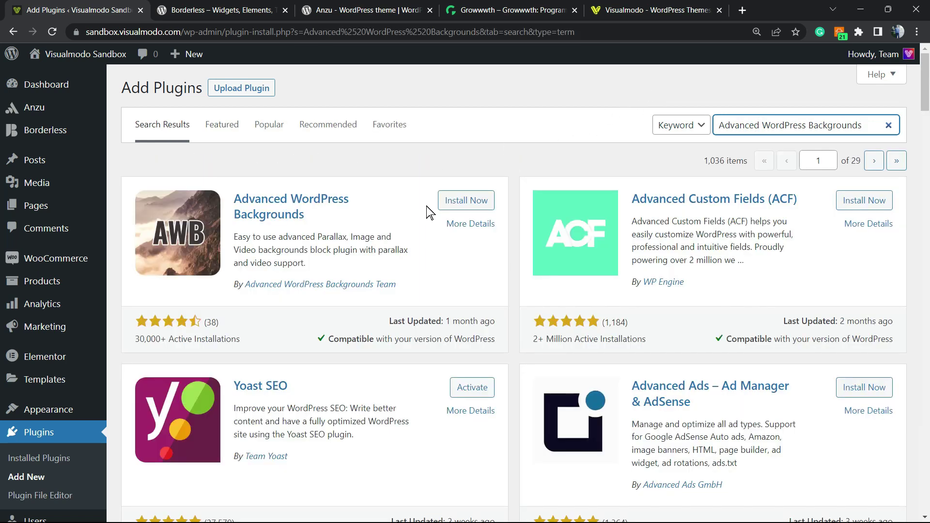
click(459, 201)
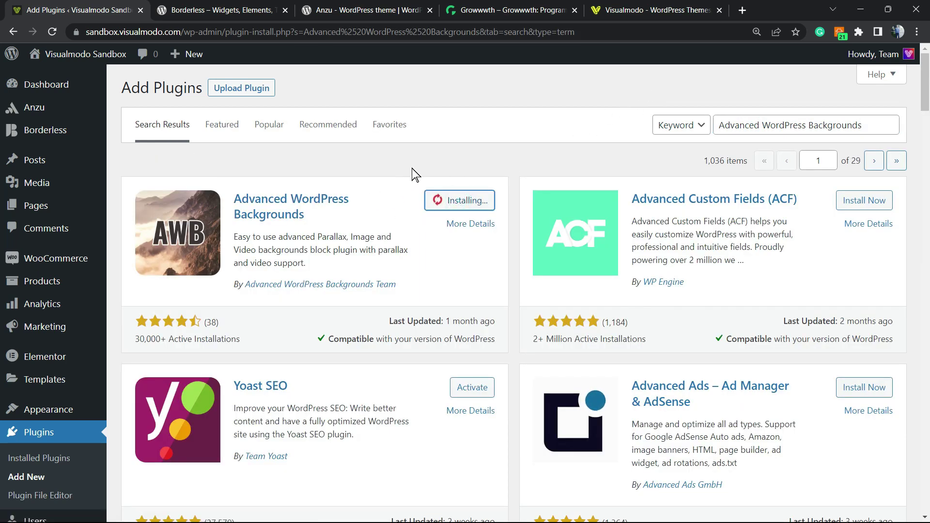
click(464, 201)
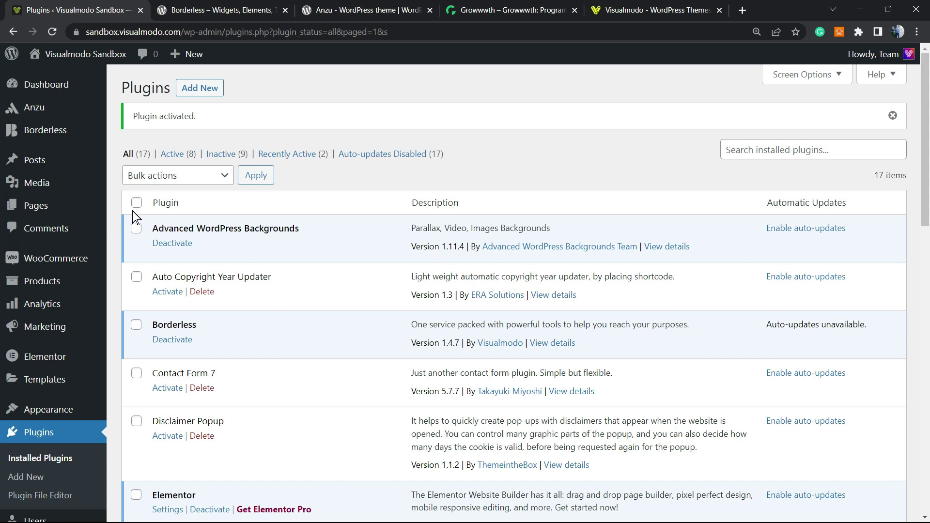
Create a new page from the Pages list using Add New.
mouse_move(40, 209)
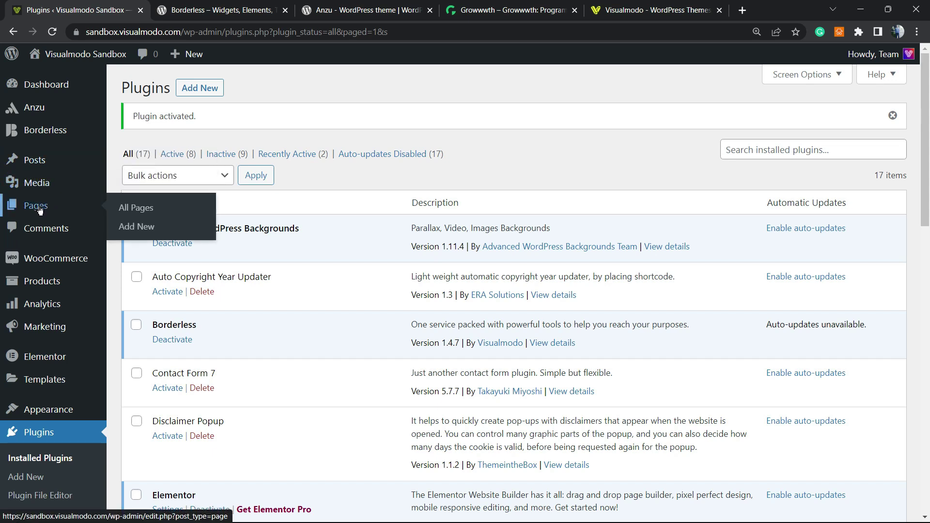
click(39, 206)
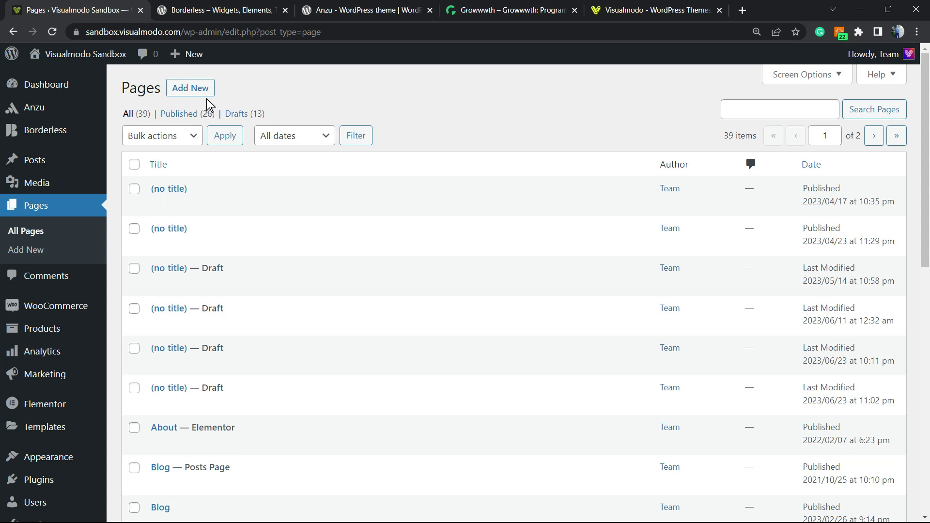
click(193, 89)
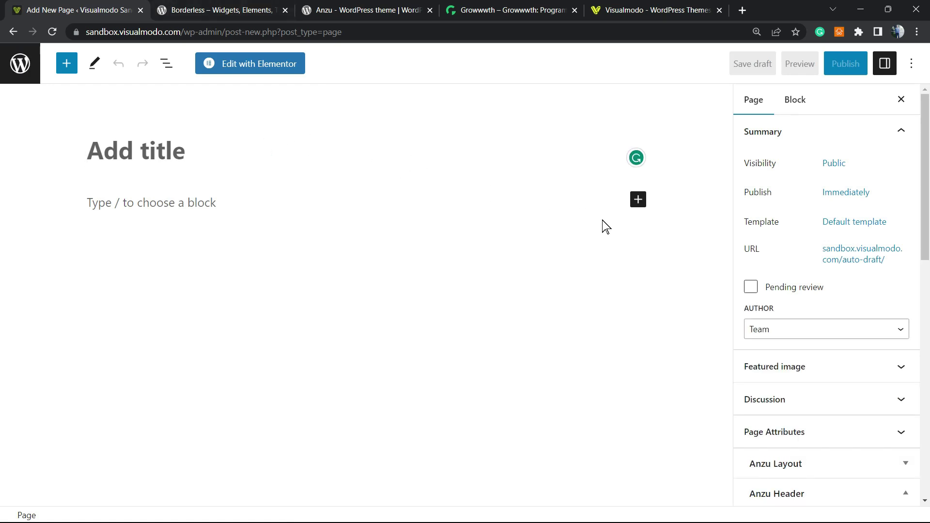
Insert a Background (AWB) block from the block inserter into the page.
click(638, 199)
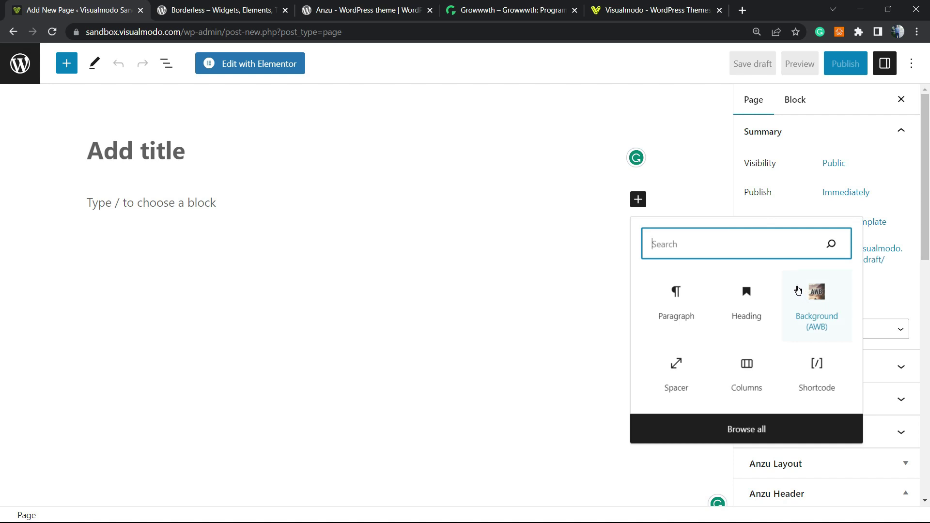
click(809, 302)
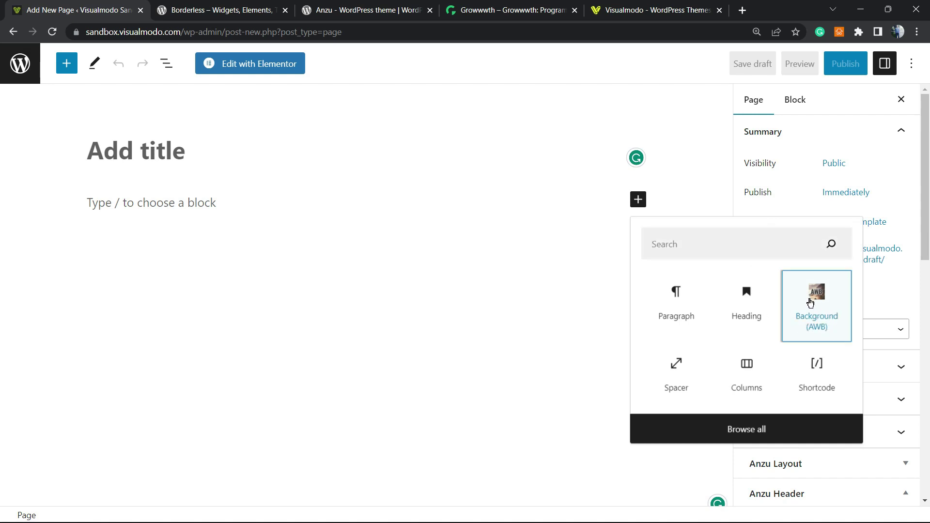
click(810, 302)
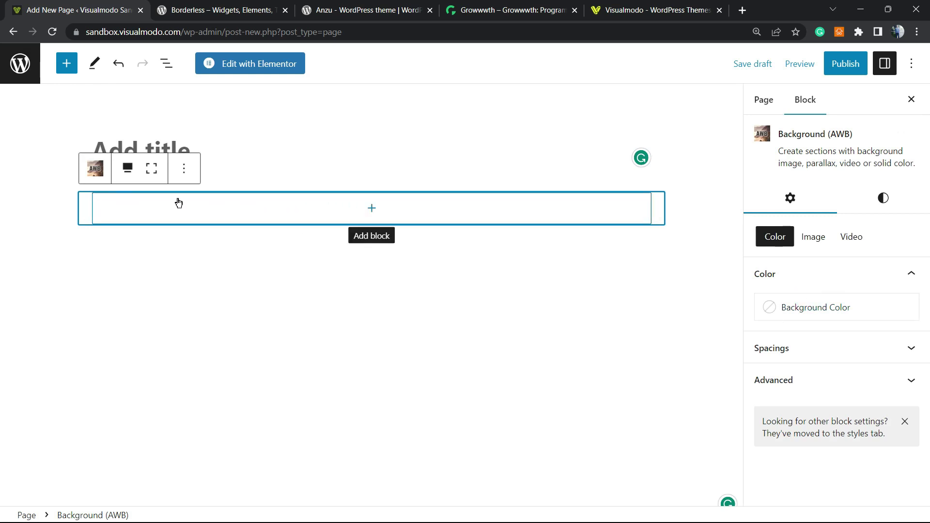
Make the AWB block full width and add a Heading block inside it.
click(129, 170)
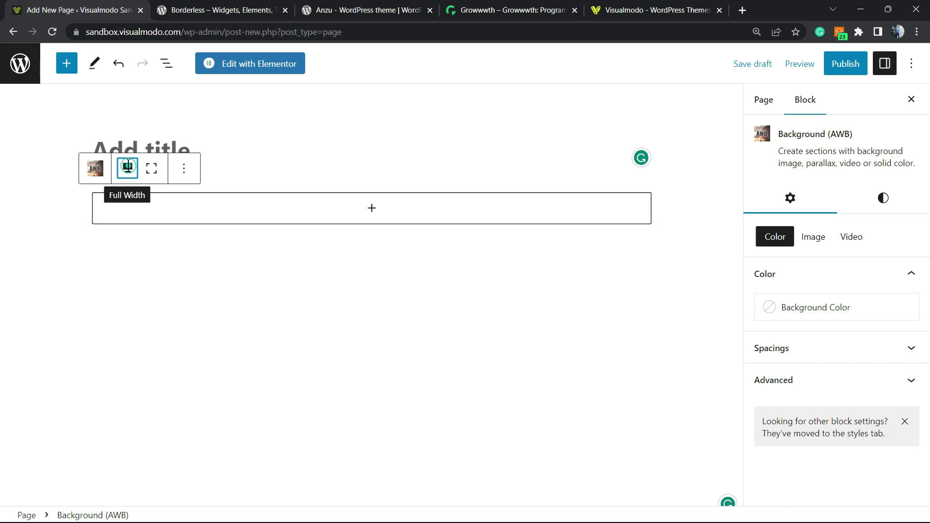
click(293, 209)
click(288, 315)
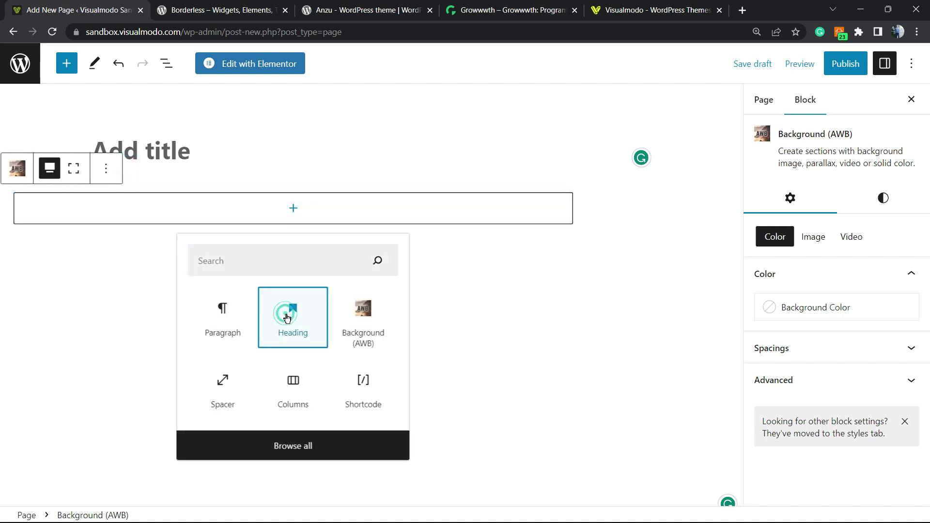
Copy the Borderless plugin title from the other tab into the heading.
click(291, 10)
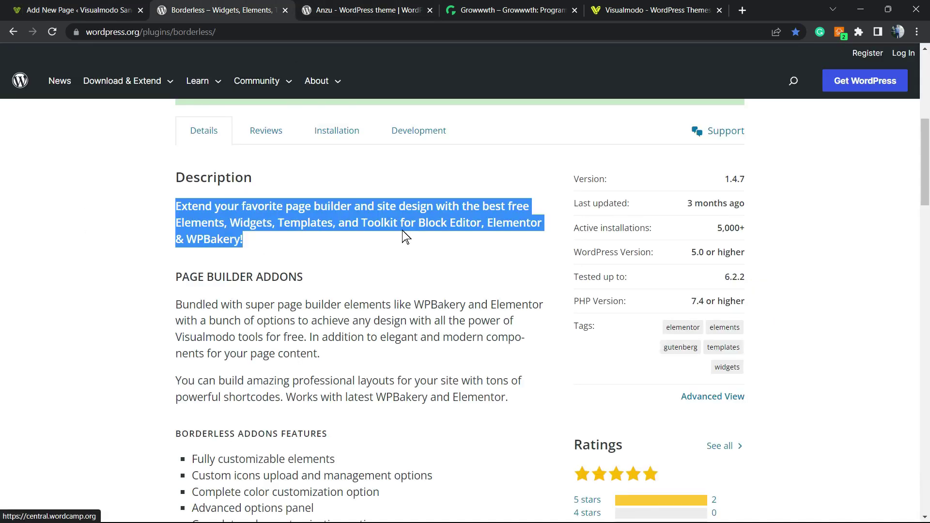
scroll(378, 218, up, 7)
triple_click(354, 264)
key(ctrl+c)
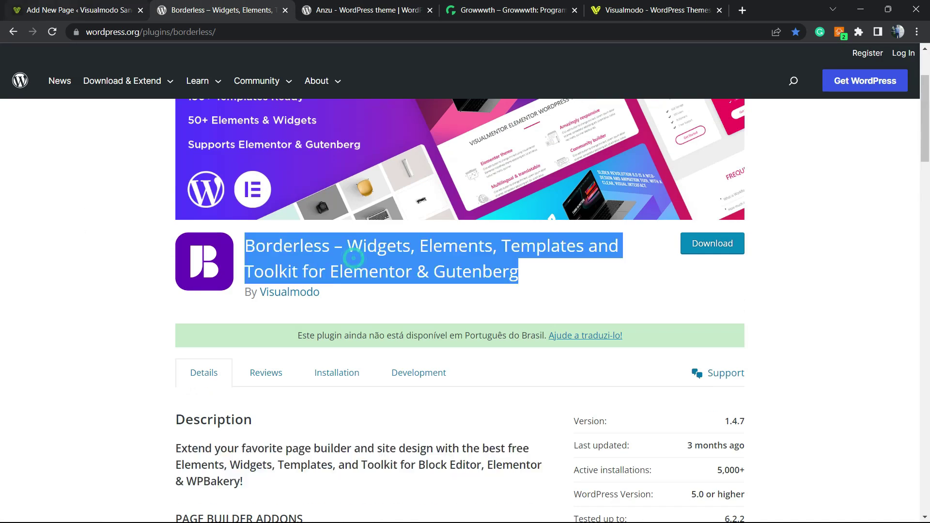
key(ctrl+shift+Tab)
click(183, 222)
key(ctrl+v)
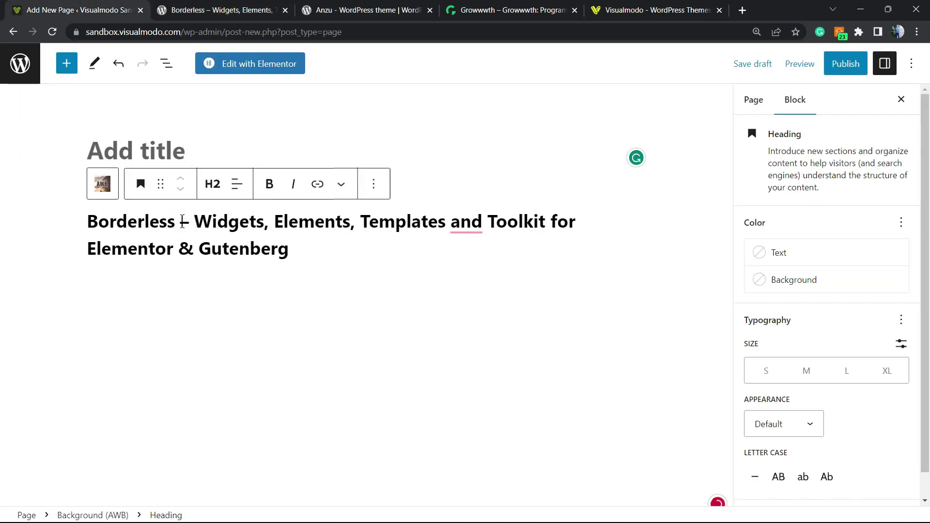
text(])
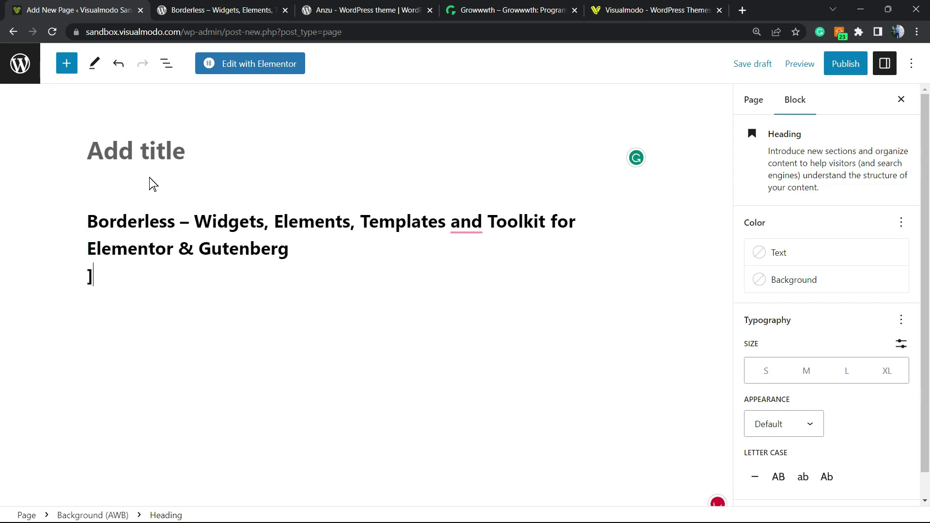
key(BackSpace)
Paste the plugin's description as a new paragraph below the heading.
key(ctrl+Tab)
triple_click(342, 447)
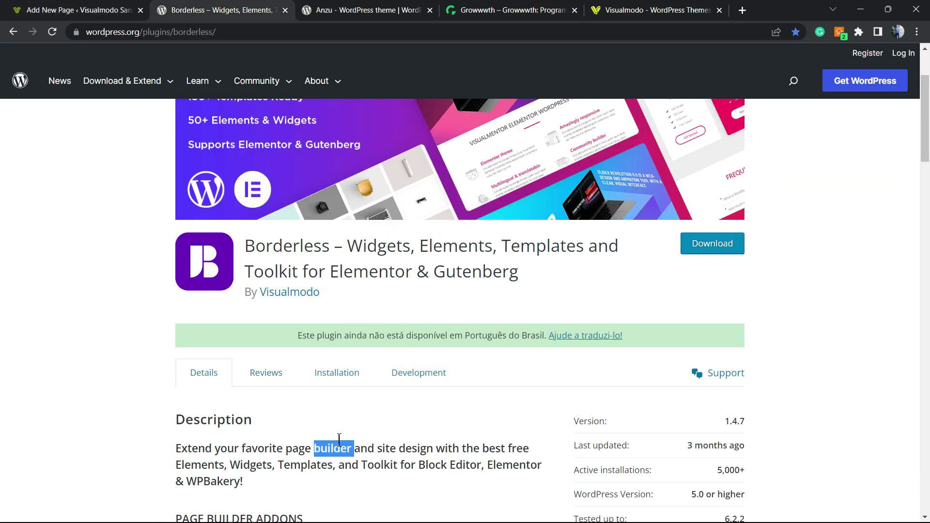
key(ctrl+c)
key(ctrl+shift+Tab)
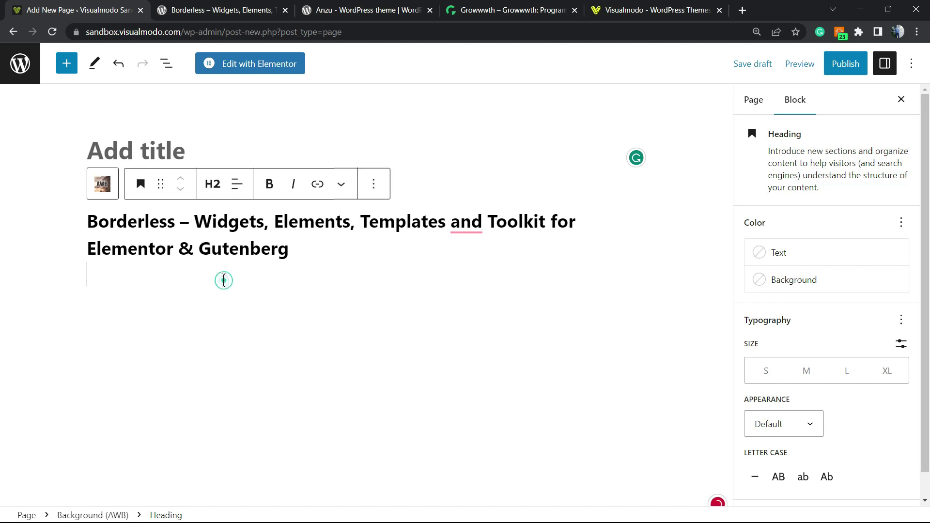
key(Return)
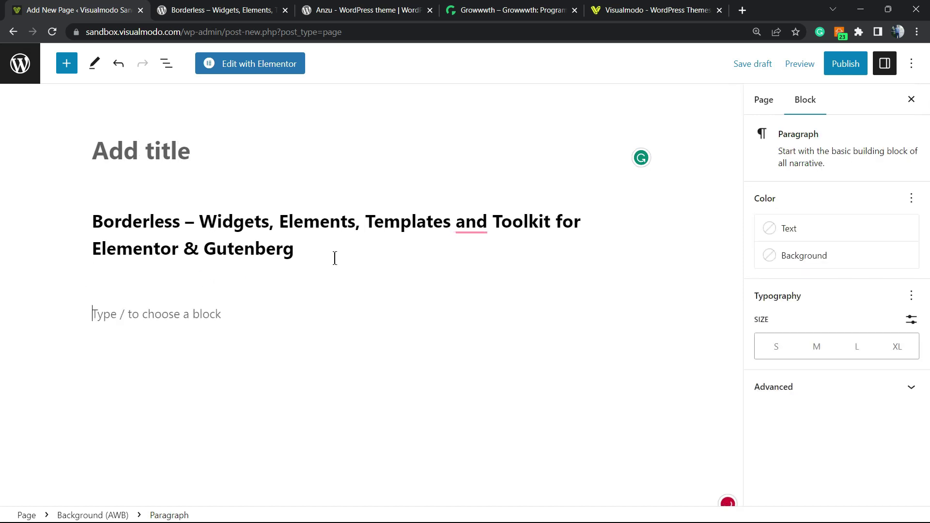
key(BackSpace)
key(BackSpace)
key(Return)
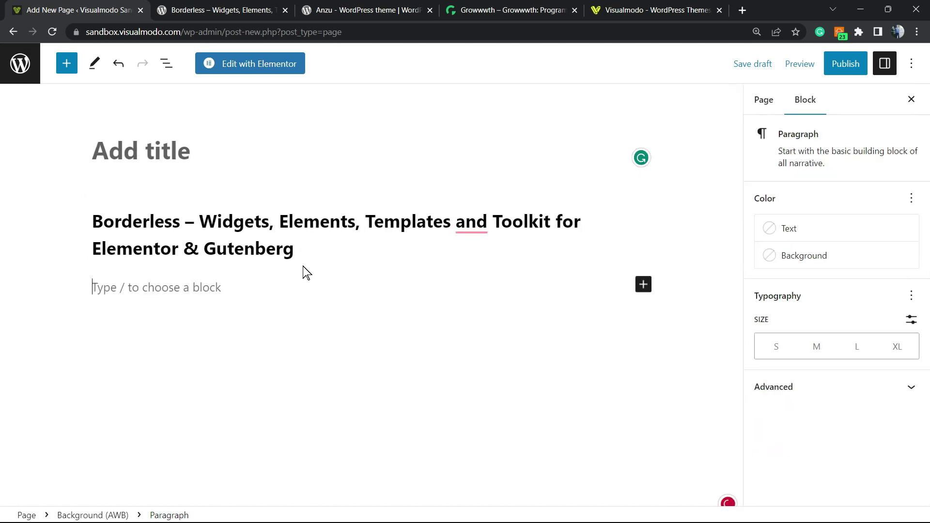
key(ctrl+v)
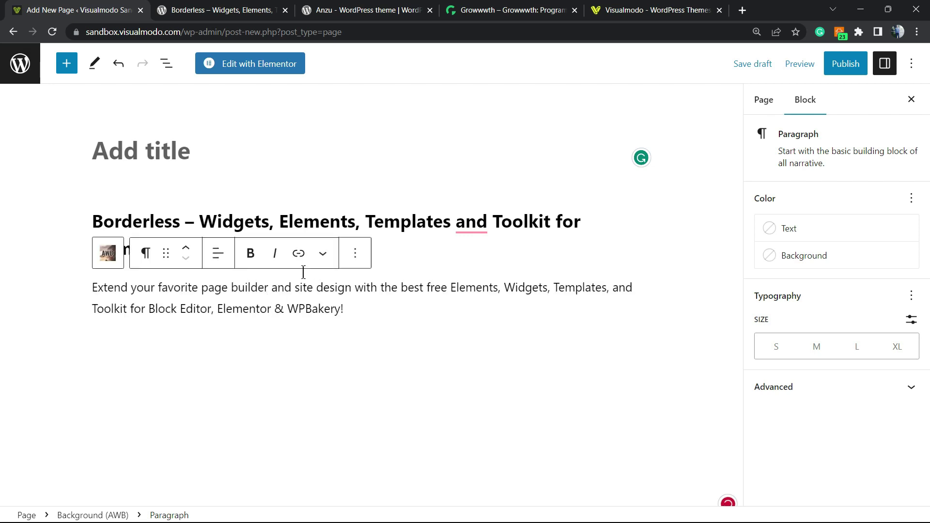
click(370, 215)
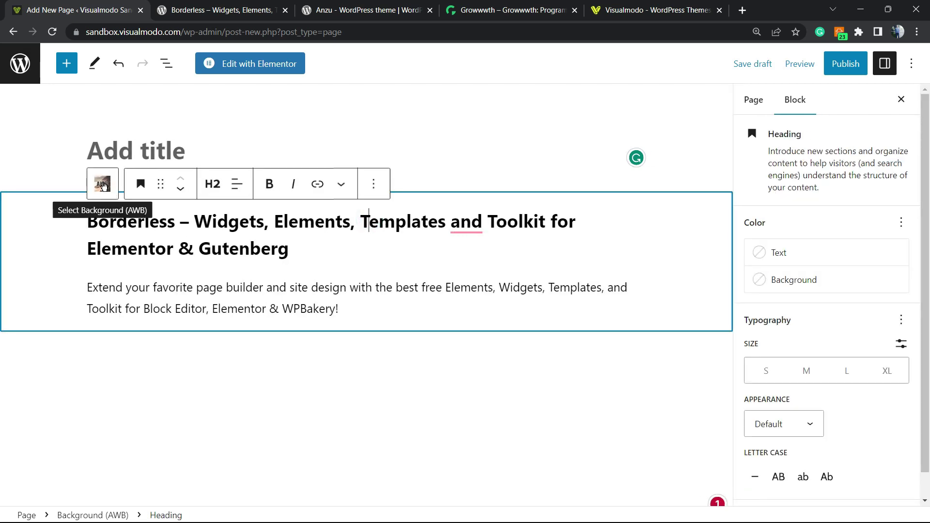
Select the AWB block, zoom in, show its settings, and set the background type to Image.
click(103, 184)
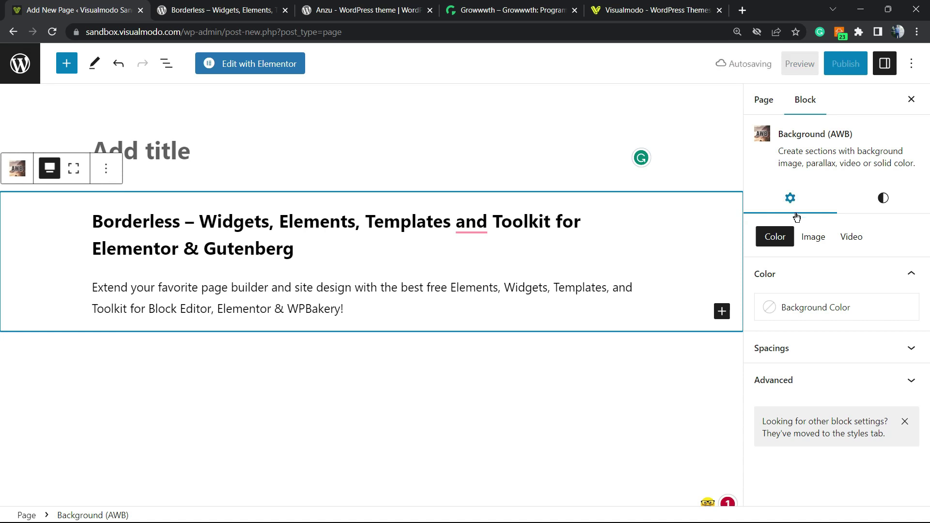
key(ctrl+plus)
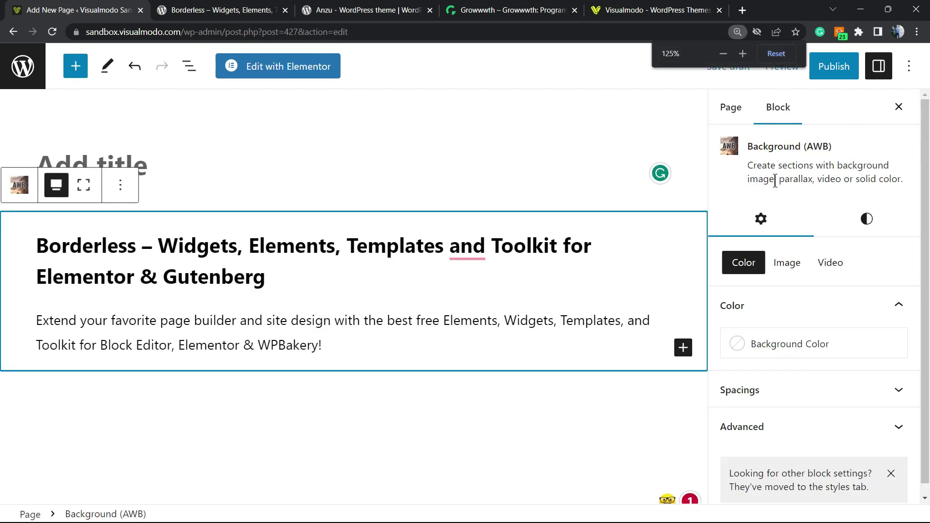
click(878, 67)
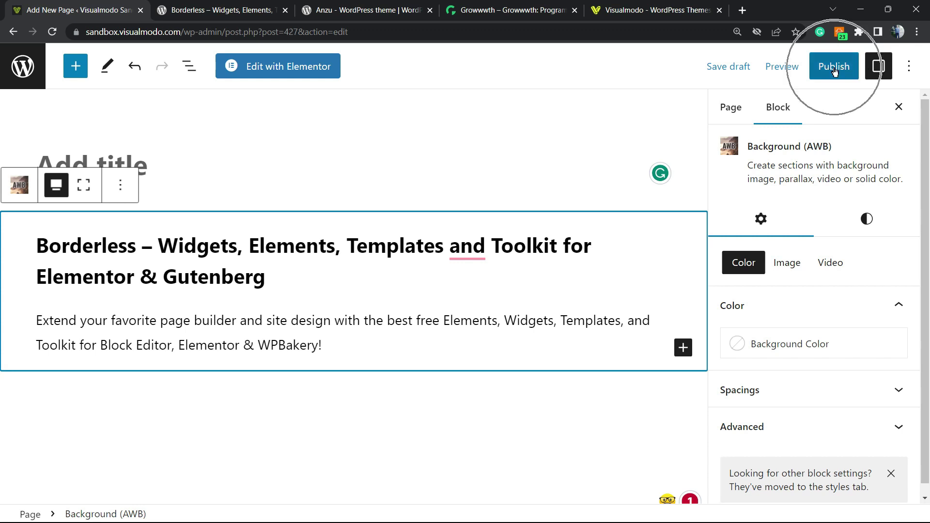
click(889, 68)
click(890, 69)
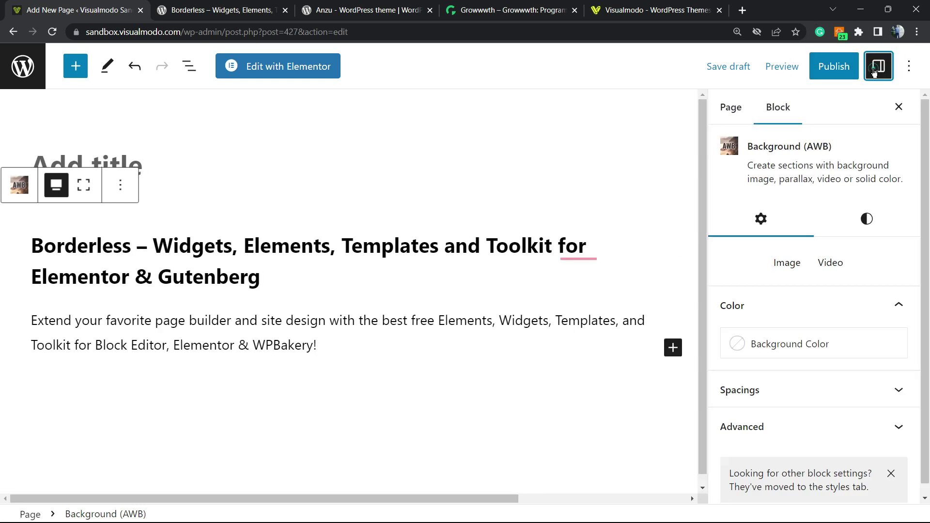
click(876, 71)
click(876, 72)
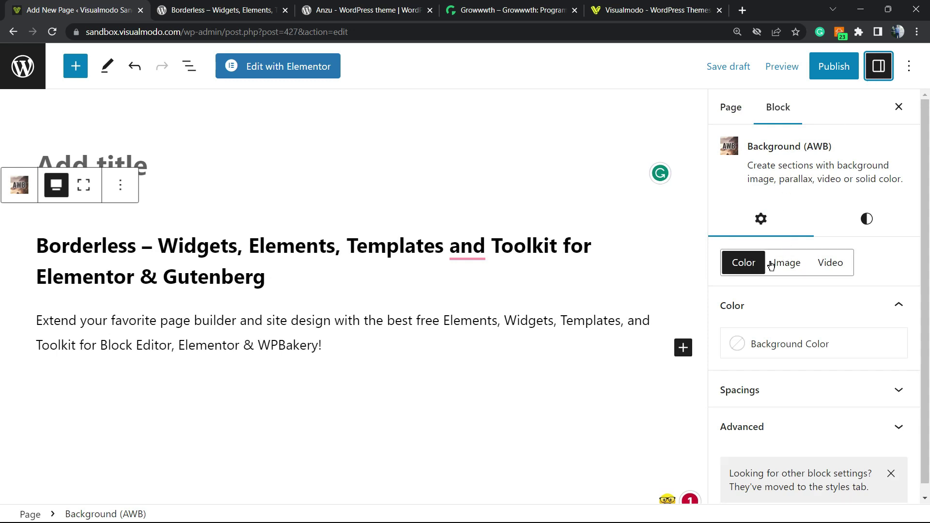
click(796, 271)
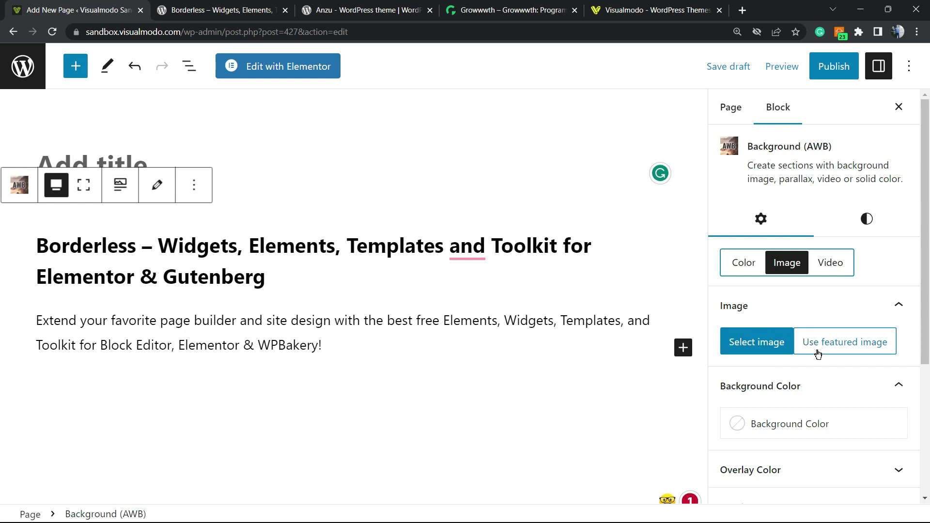
Open the media library with Select image to choose the background picture.
click(756, 348)
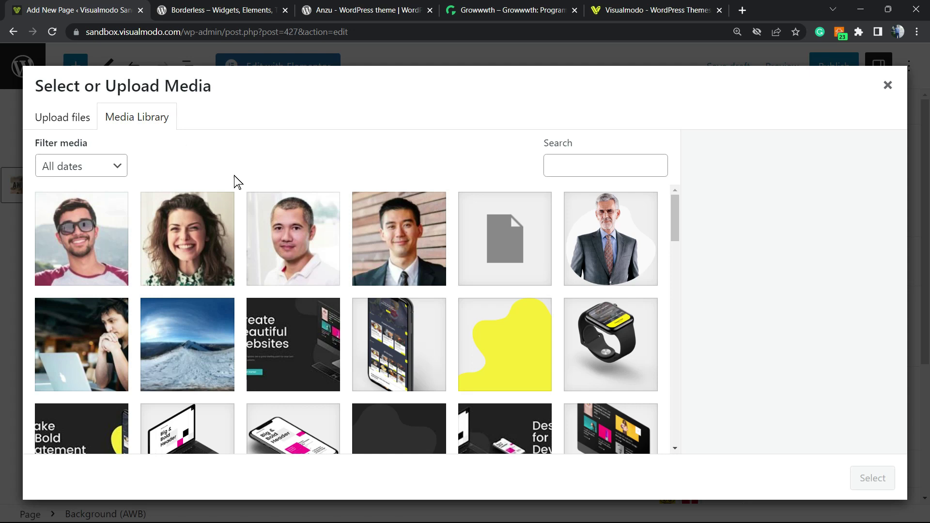
Pick the vineyard landscape photo from the Media Library as the background image.
click(86, 121)
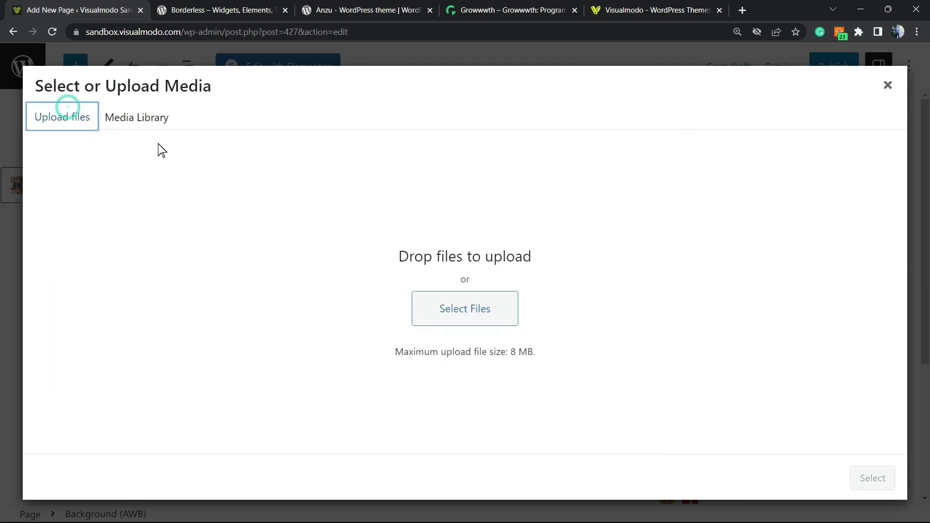
click(154, 122)
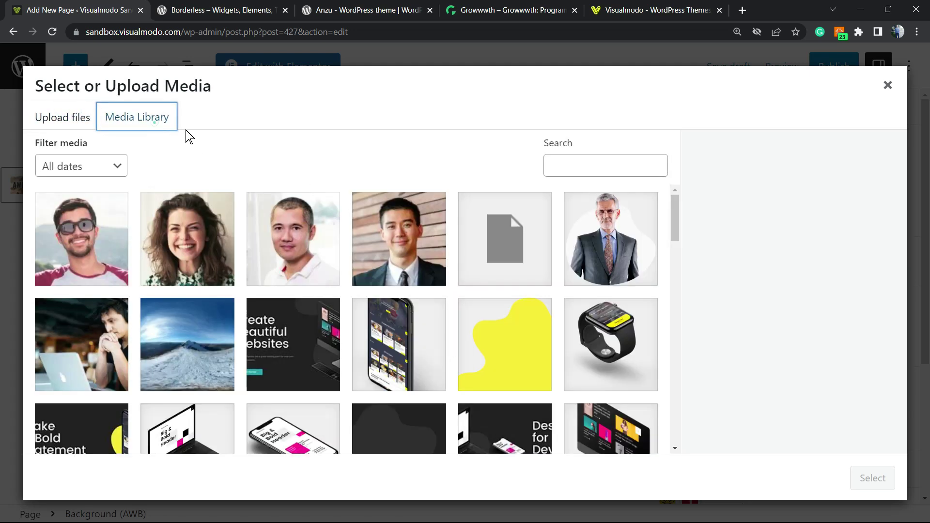
scroll(469, 267, down, 2)
scroll(469, 267, down, 15)
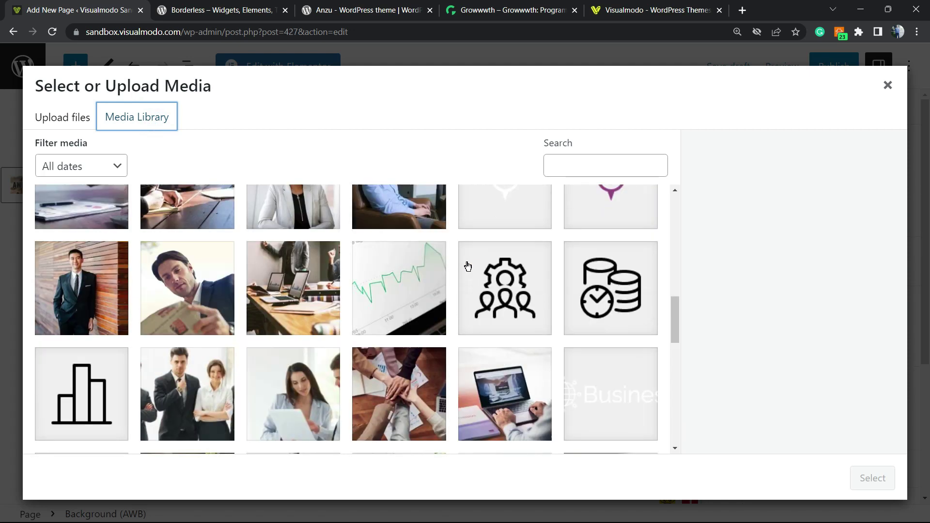
scroll(543, 346, down, 5)
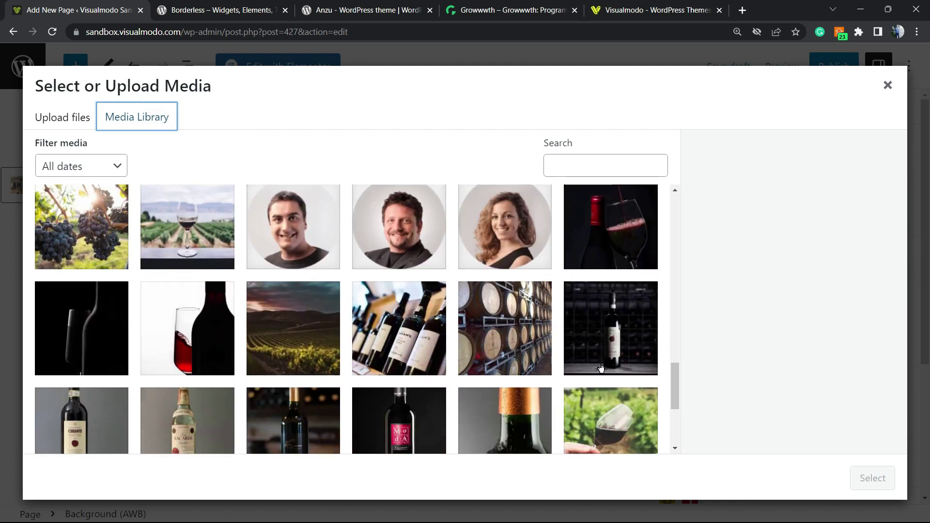
click(298, 244)
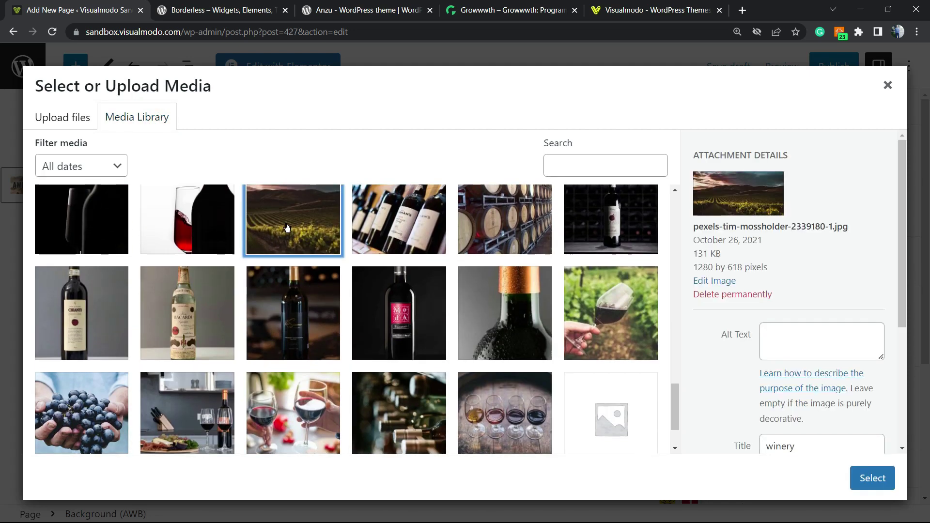
click(867, 479)
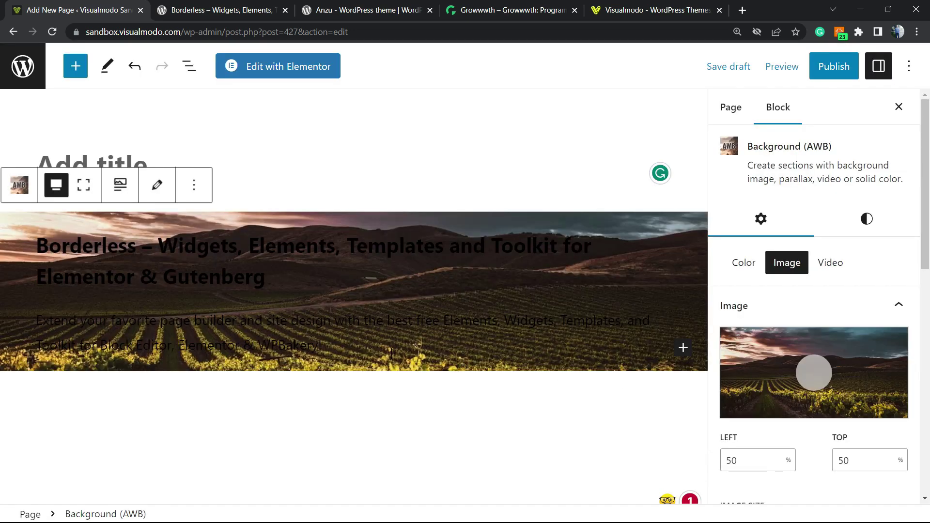
Set the text colour of both the Borderless heading and paragraph to white.
triple_click(248, 263)
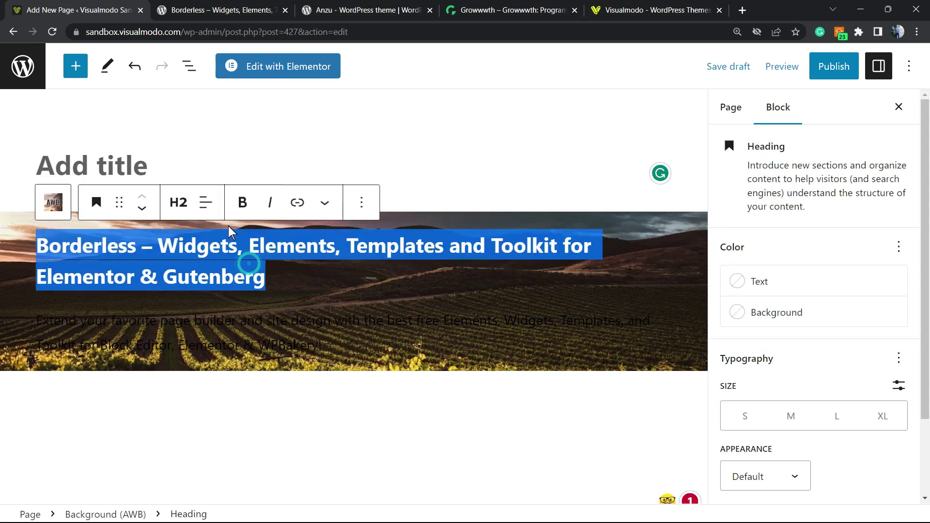
click(737, 277)
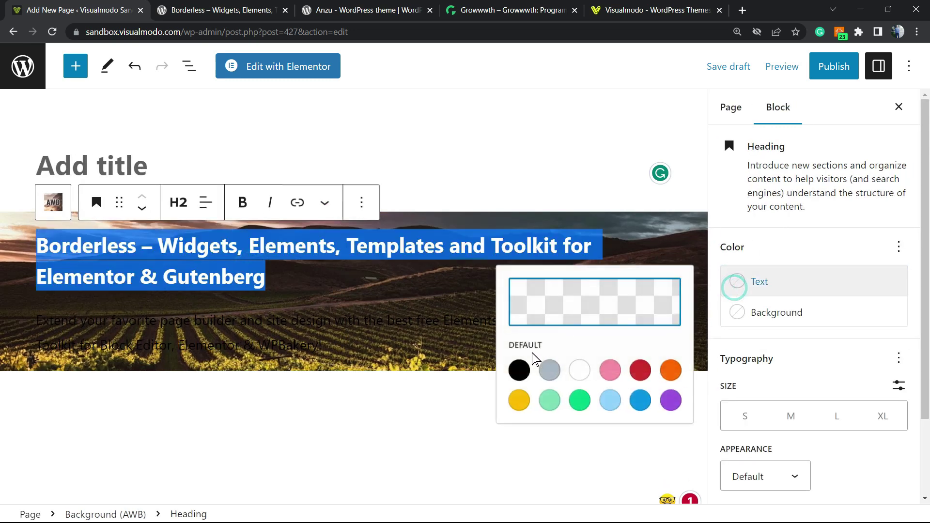
click(580, 370)
click(264, 314)
triple_click(270, 316)
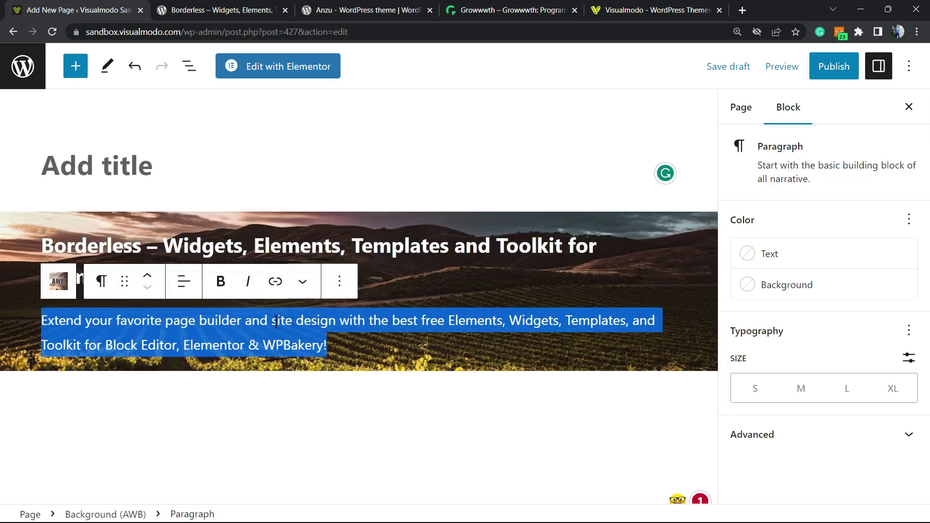
click(785, 253)
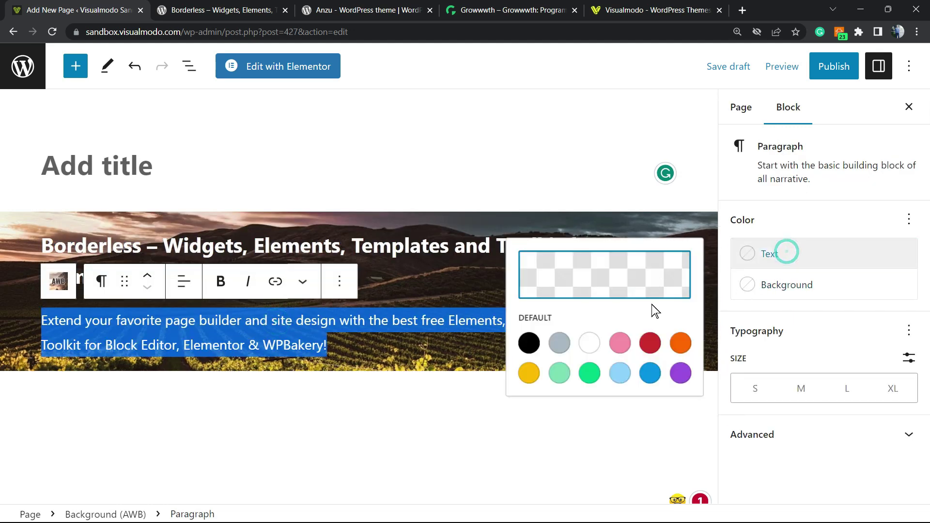
click(587, 345)
click(338, 322)
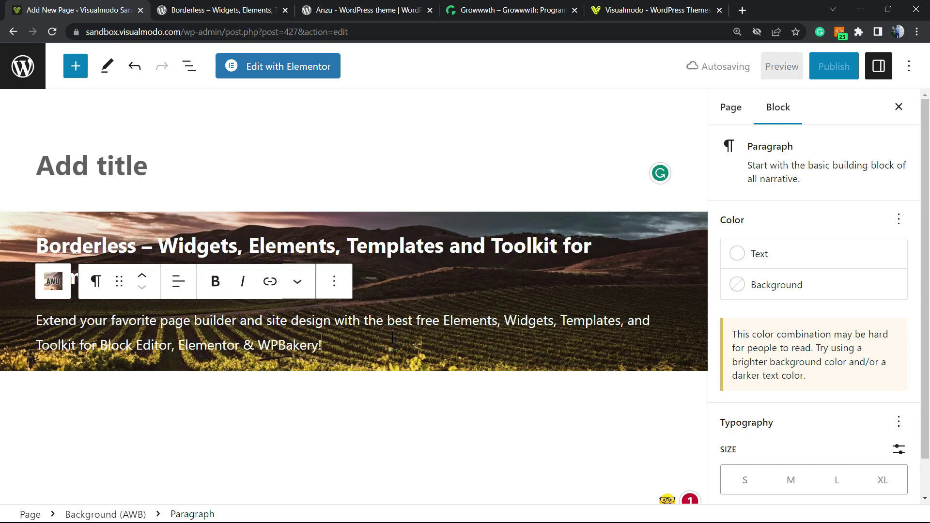
Add a 100 px Spacer block after the paragraph and duplicate it.
key(Return)
click(667, 380)
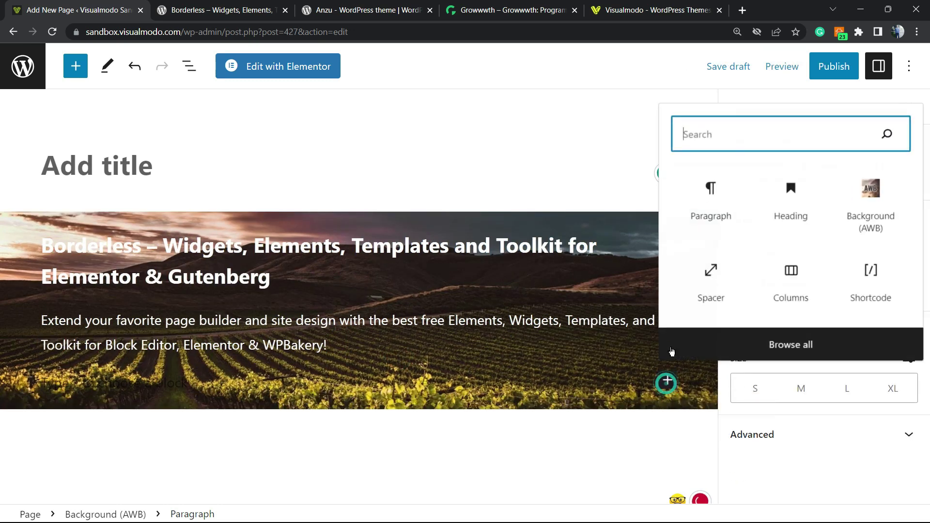
click(706, 284)
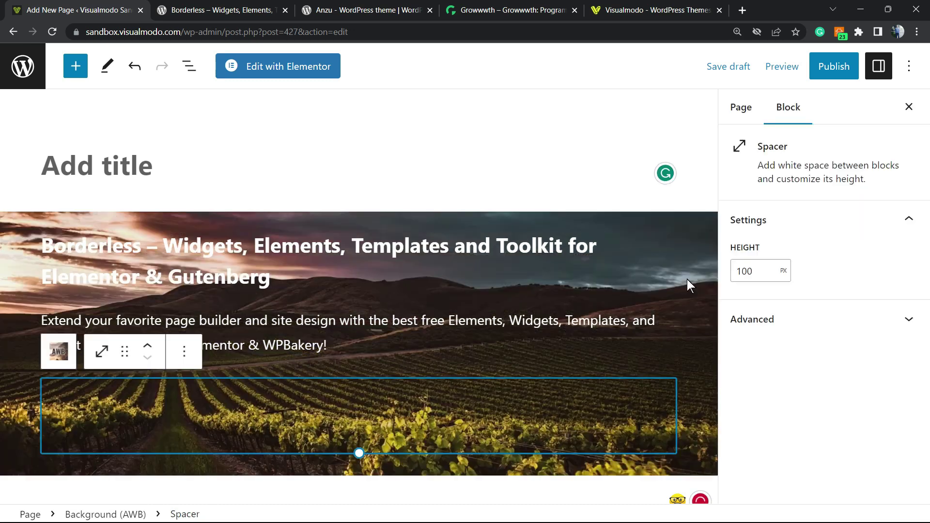
click(184, 352)
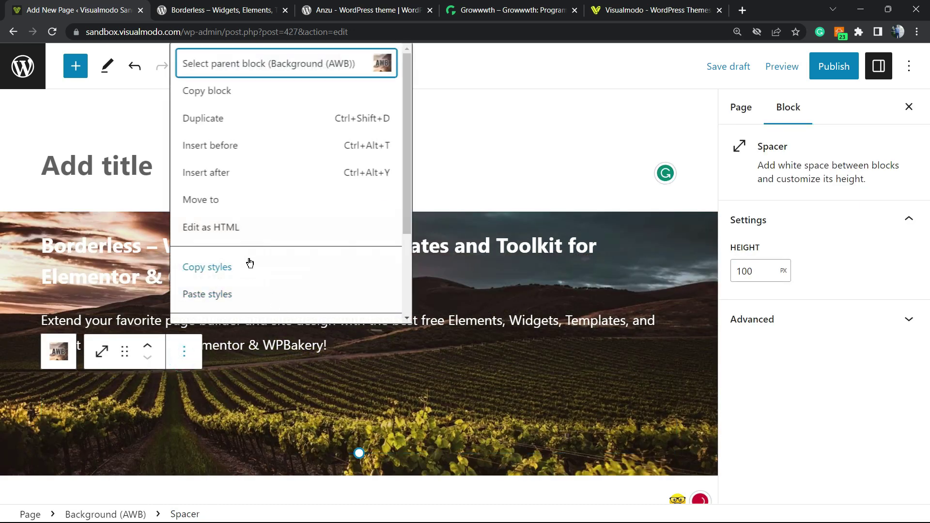
click(241, 125)
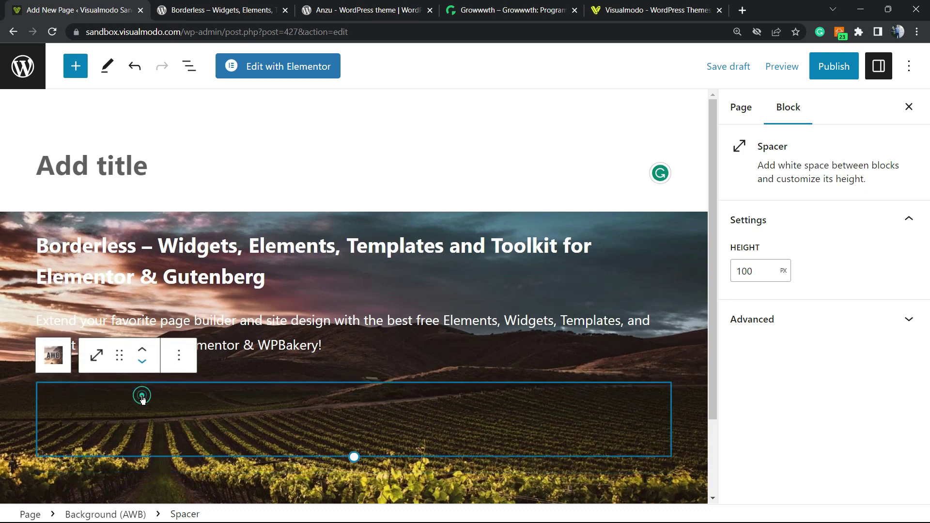
Move one spacer up so it sits above the heading.
click(142, 350)
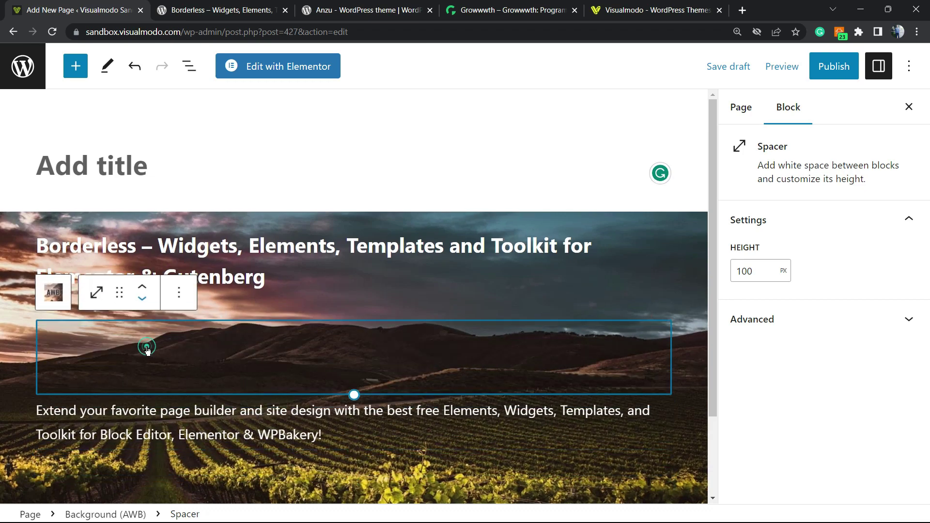
click(144, 290)
click(143, 291)
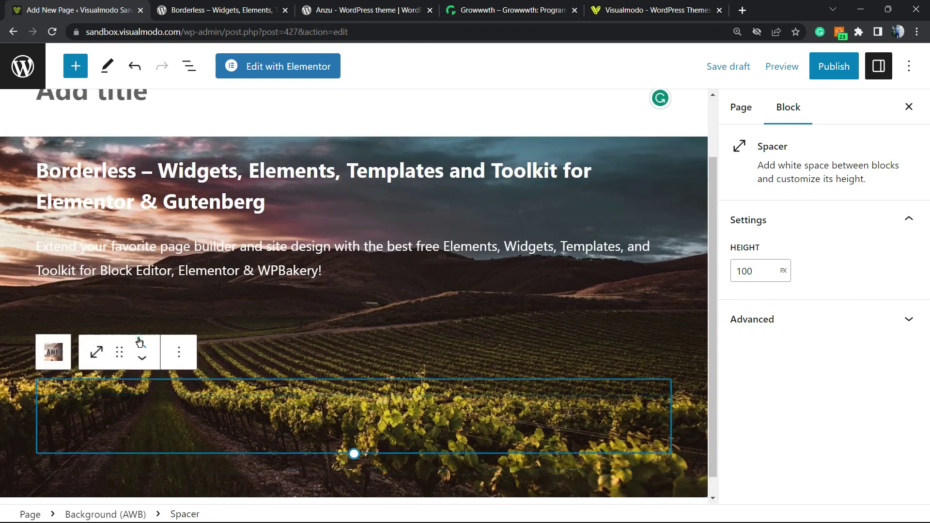
click(139, 342)
click(141, 342)
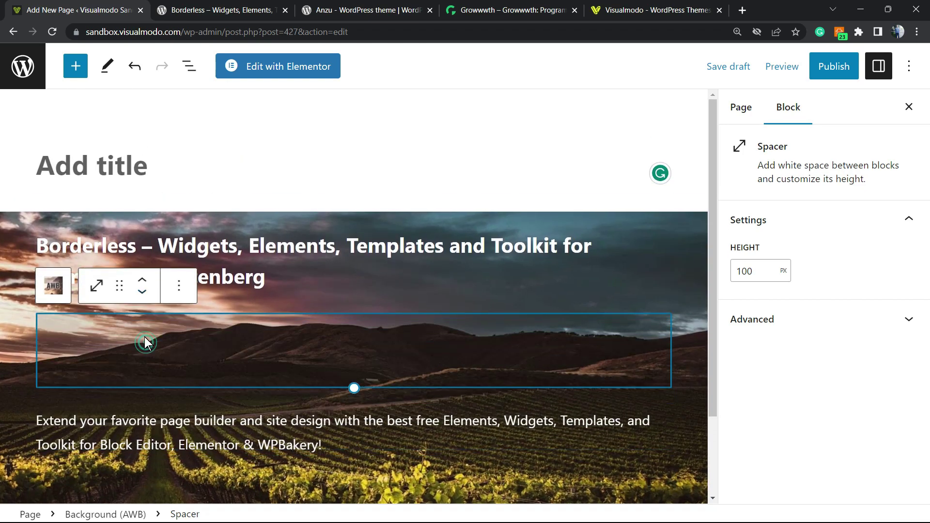
click(145, 283)
Zoom the browser out and open the Preview options.
scroll(240, 315, down, 2)
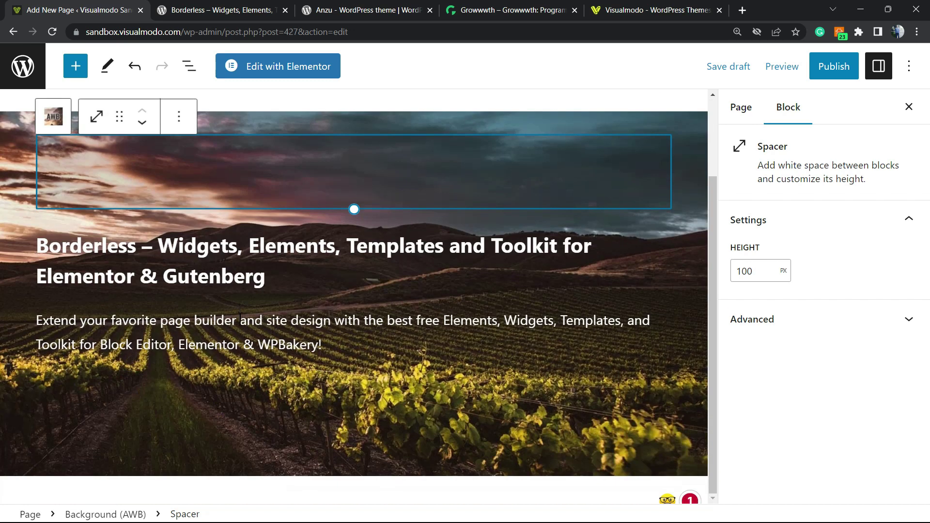
key(ctrl+minus)
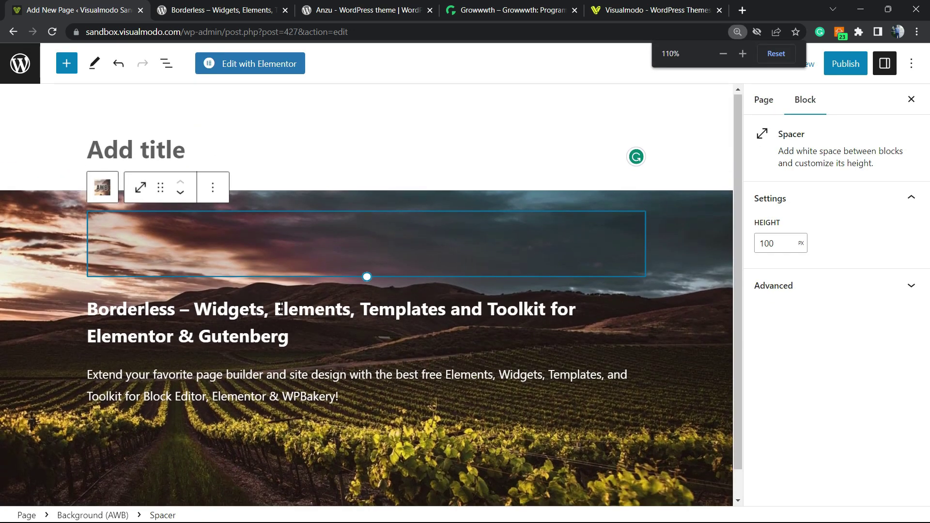
scroll(382, 303, up, 1)
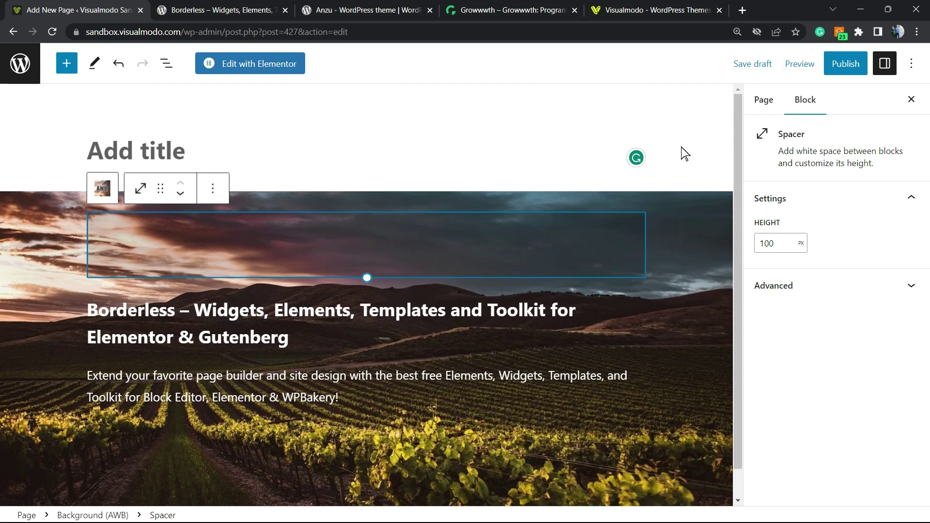
click(808, 63)
Preview the page in a new tab and check the white heading over the vineyard background.
click(717, 185)
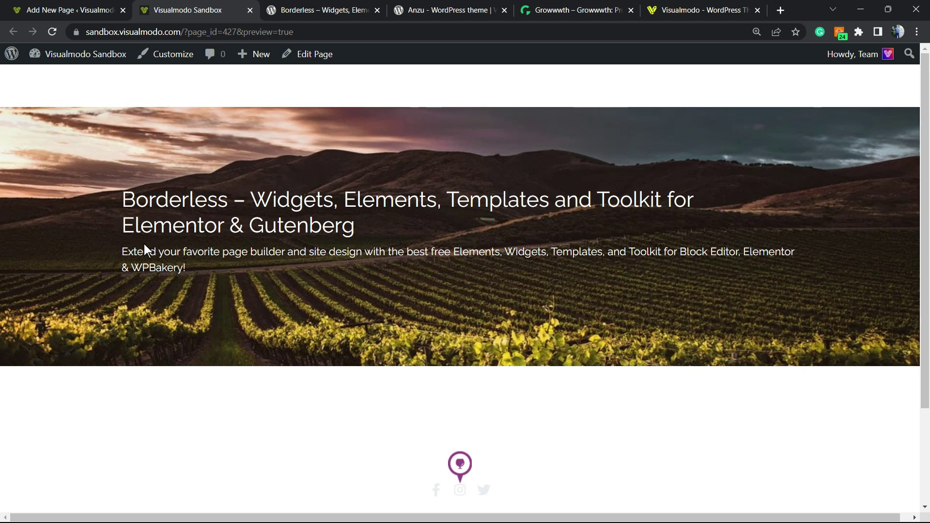
triple_click(313, 204)
click(335, 261)
Return to the page editor, where the spacer stays 100 px, and close the preview options.
key(ctrl+shift+Tab)
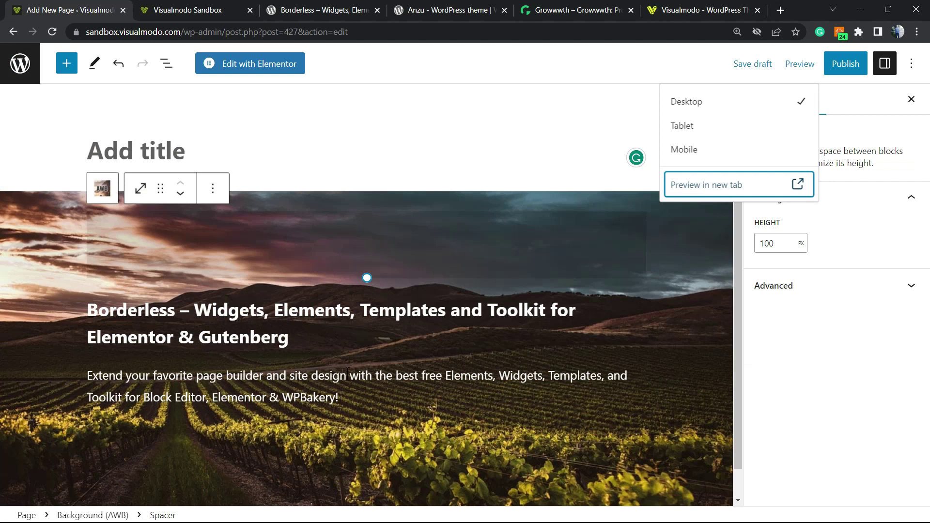
scroll(359, 392, down, 1)
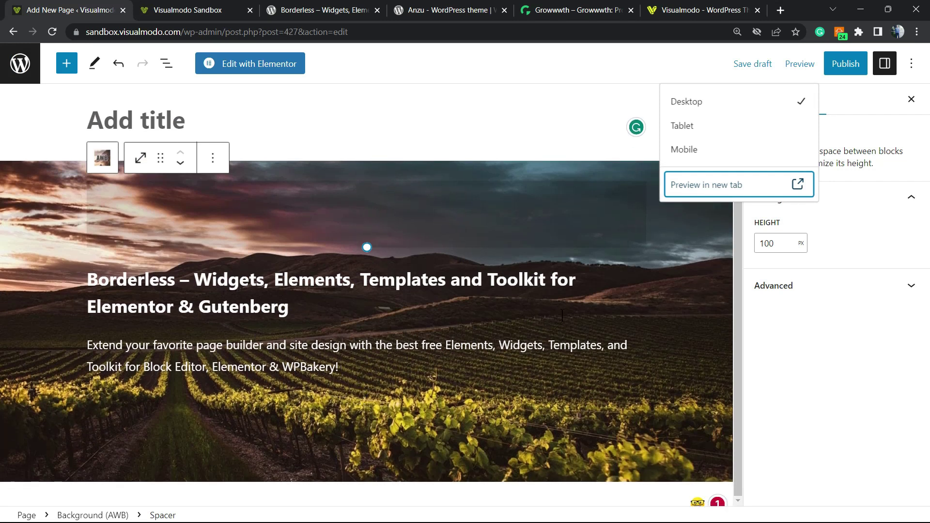
click(541, 246)
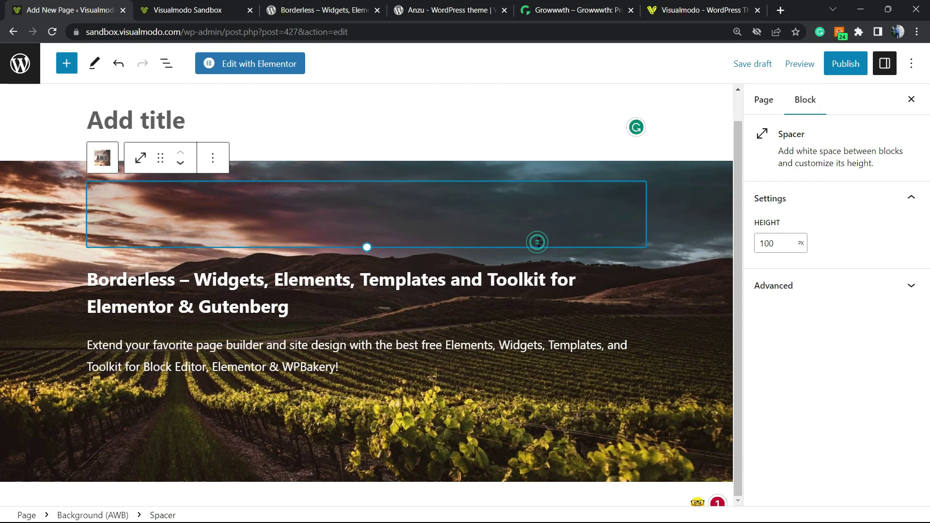
Select the Background (AWB) block and centre the vineyard photo's focal point at 41% / 43%.
click(113, 167)
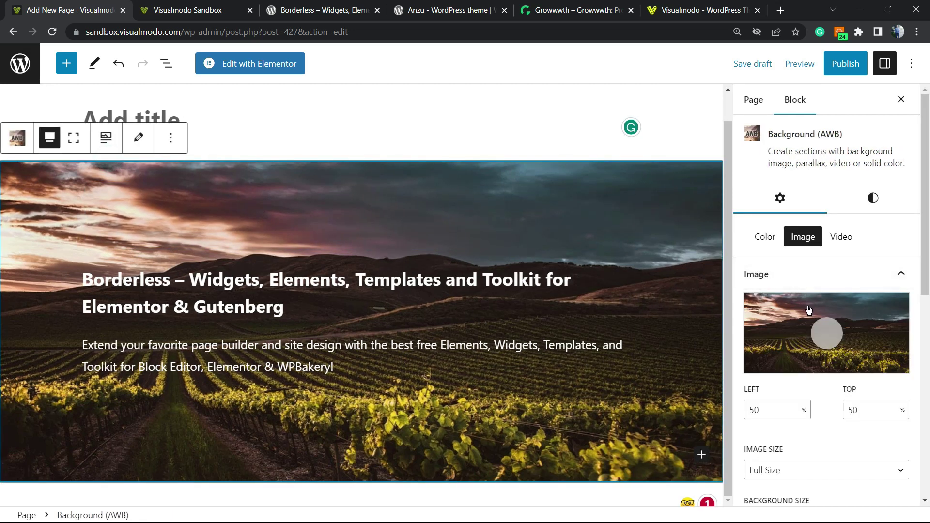
scroll(807, 298, down, 3)
scroll(800, 291, up, 3)
drag(826, 333, 756, 358)
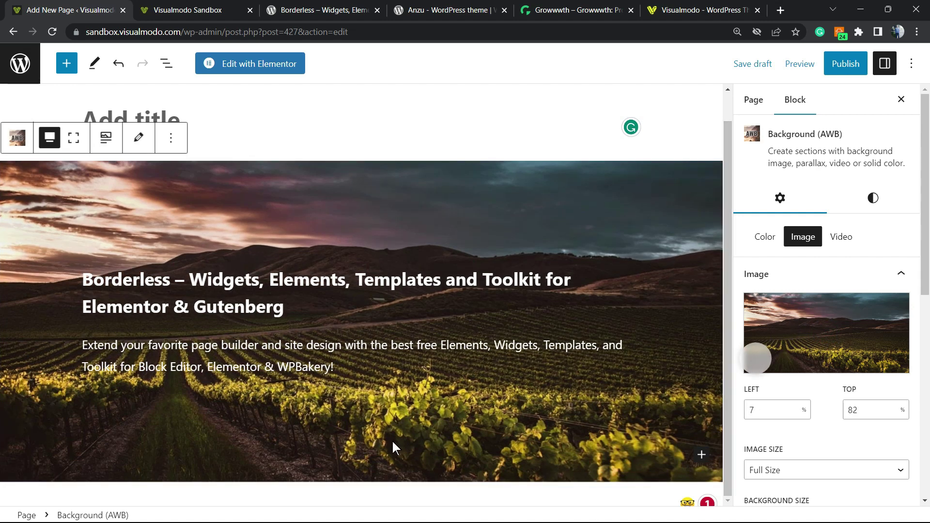
drag(752, 358, 812, 327)
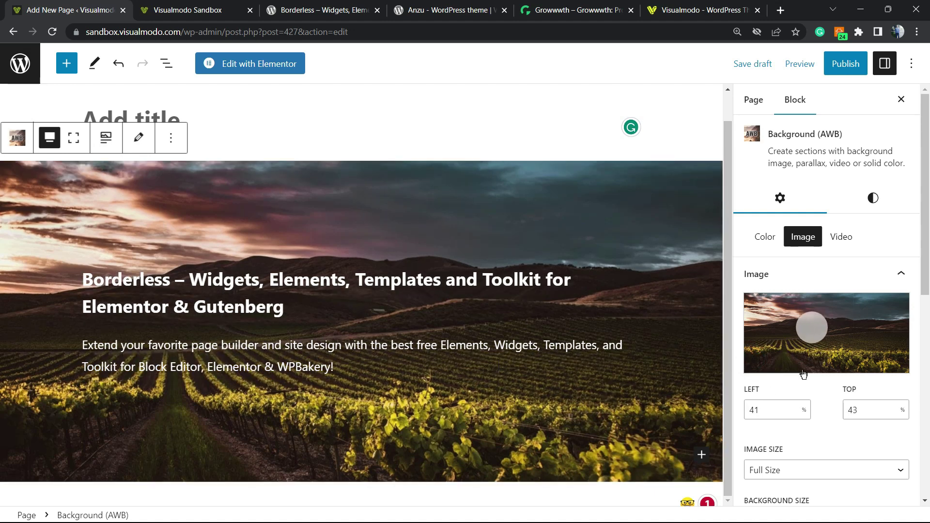
scroll(804, 374, down, 3)
Keep the background image at Full Size with Cover sizing and 100 opacity.
click(827, 351)
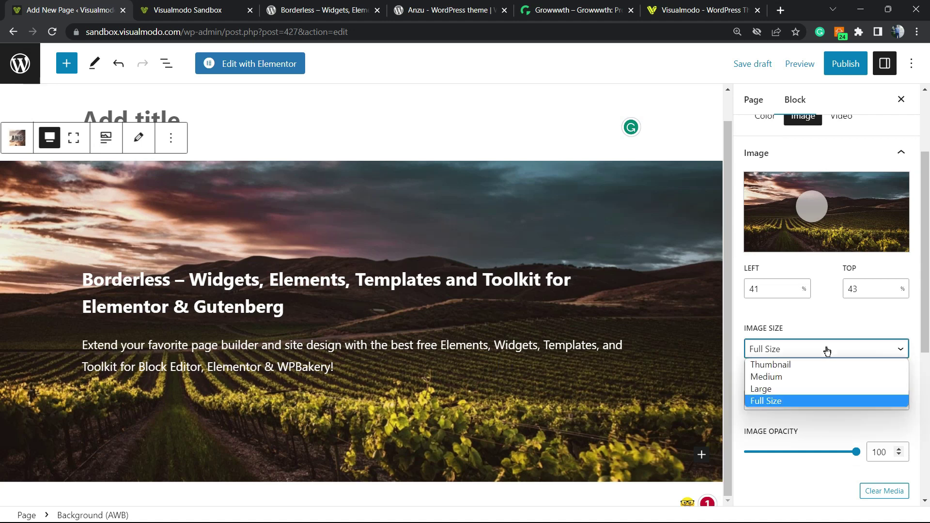
click(826, 348)
scroll(804, 315, down, 3)
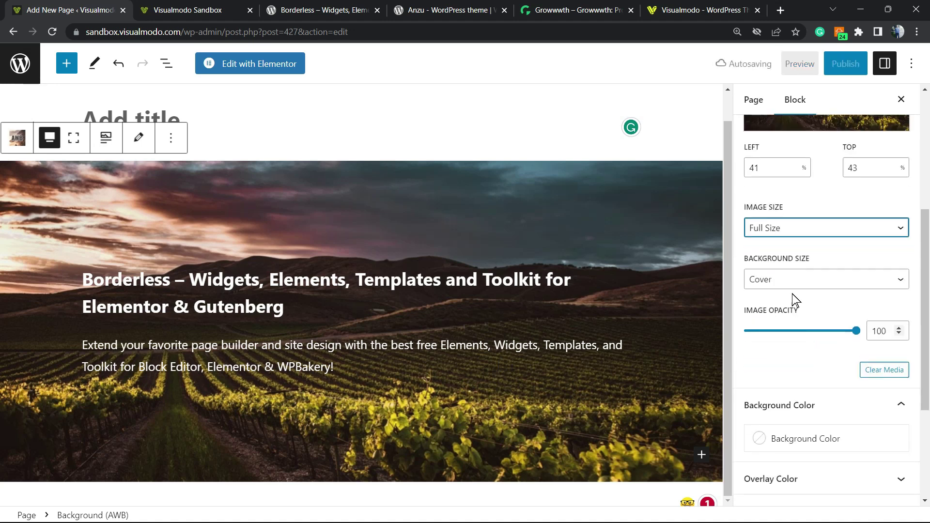
click(792, 278)
click(817, 282)
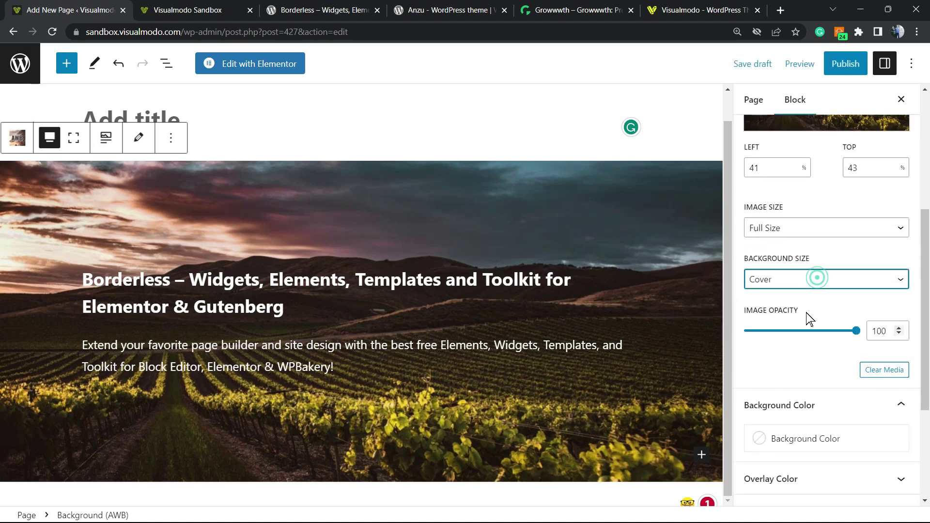
drag(854, 330, 866, 344)
scroll(756, 310, down, 3)
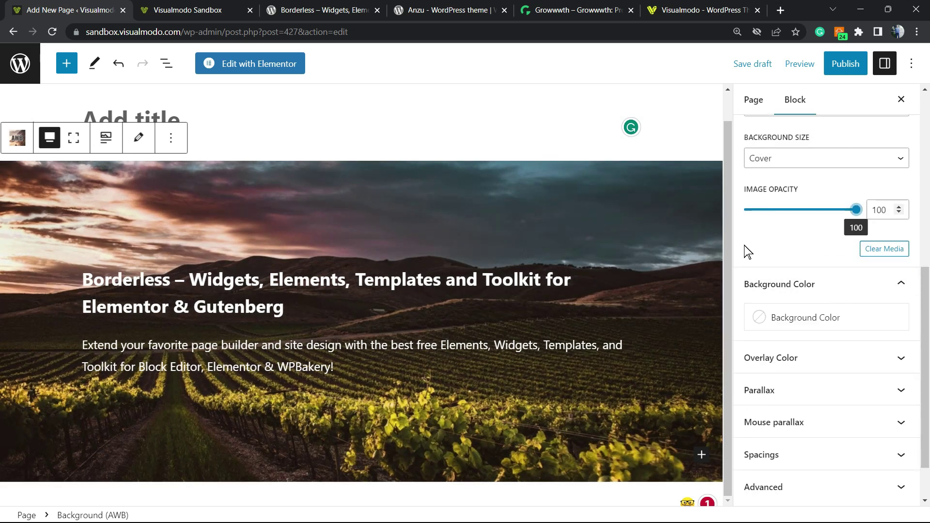
scroll(766, 328, up, 7)
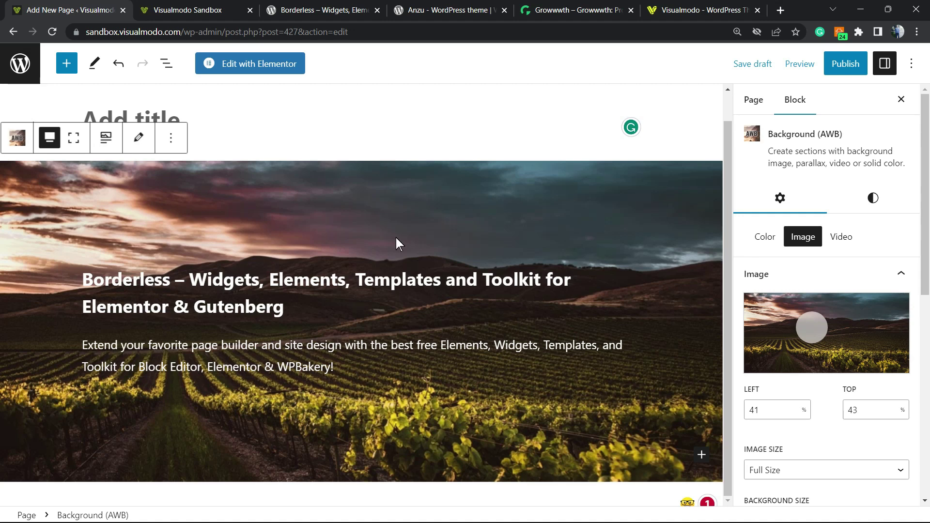
Read the Borderless plugin title (Widgets, Elements, Templates), then view the Anzu theme page's title.
click(291, 10)
click(334, 252)
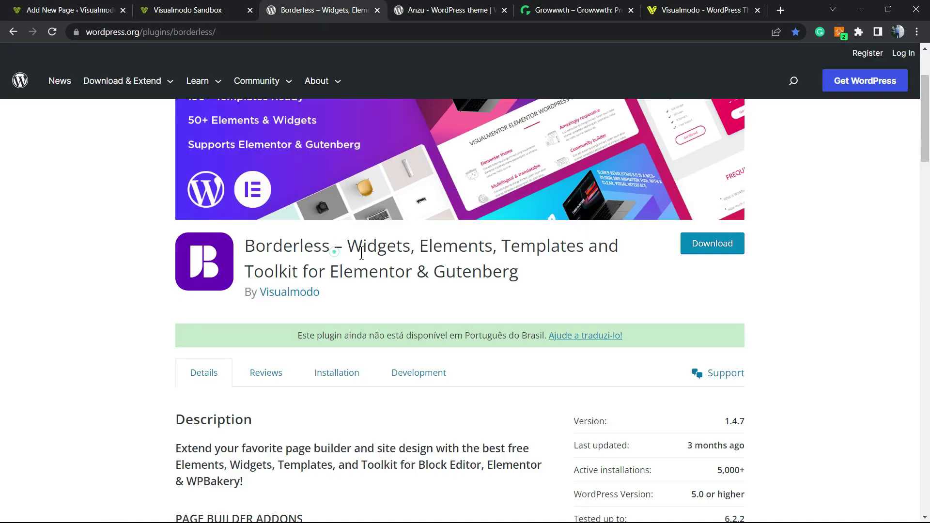
double_click(361, 252)
double_click(465, 247)
double_click(537, 245)
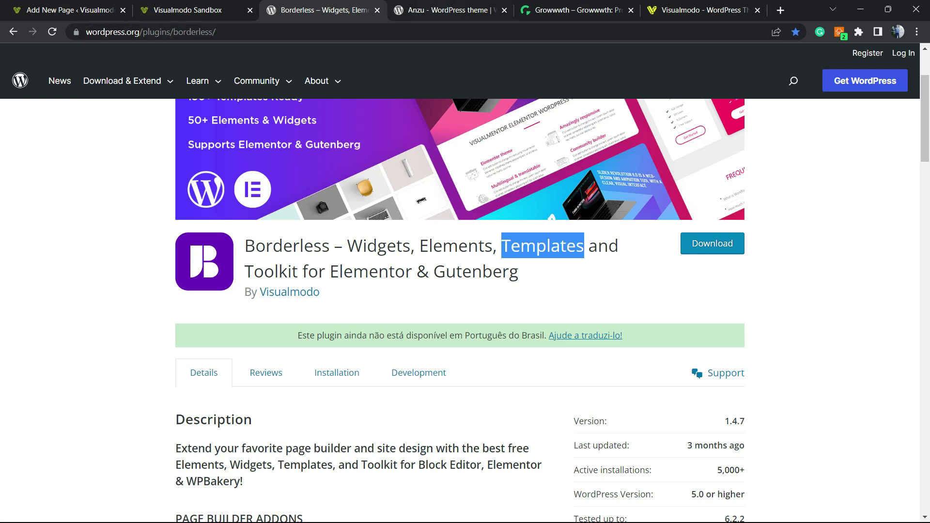
click(438, 11)
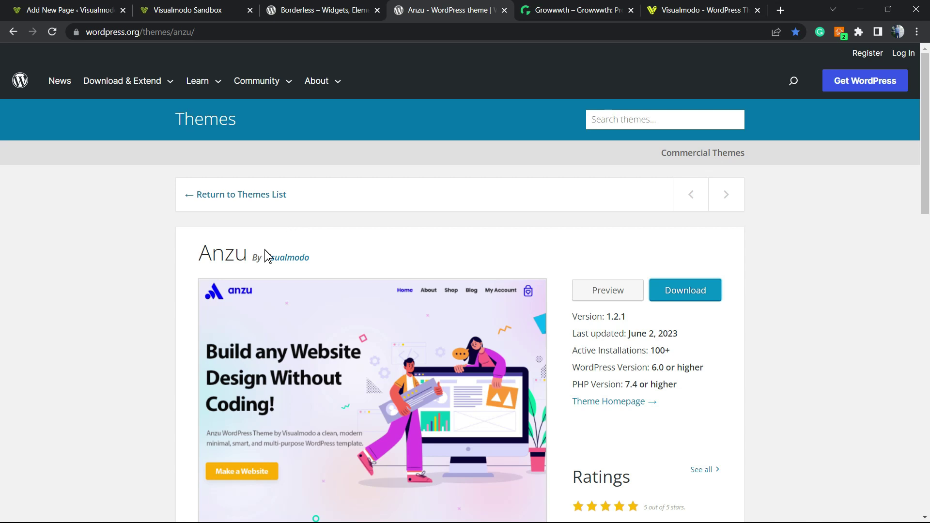
double_click(211, 252)
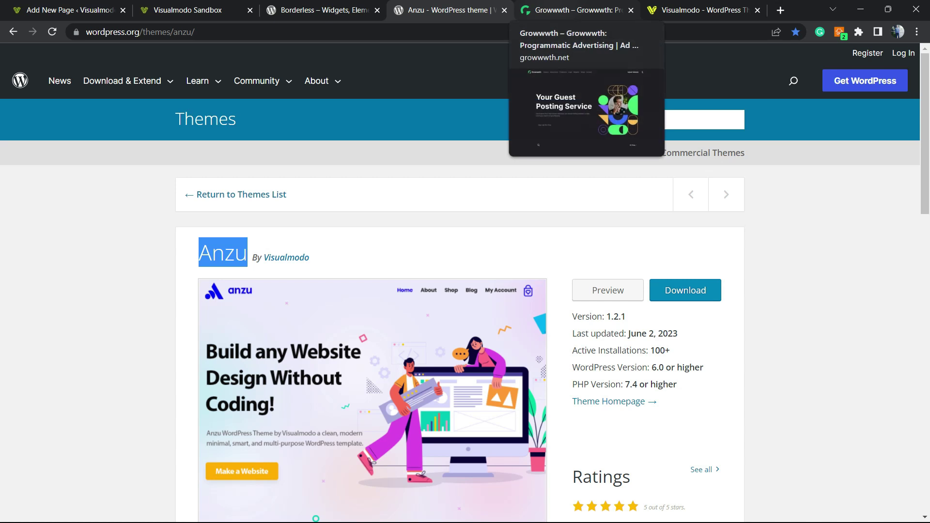
Scroll through Growwwth's guest-posting site cards and back up, then go to the Visualmodo homepage.
click(574, 10)
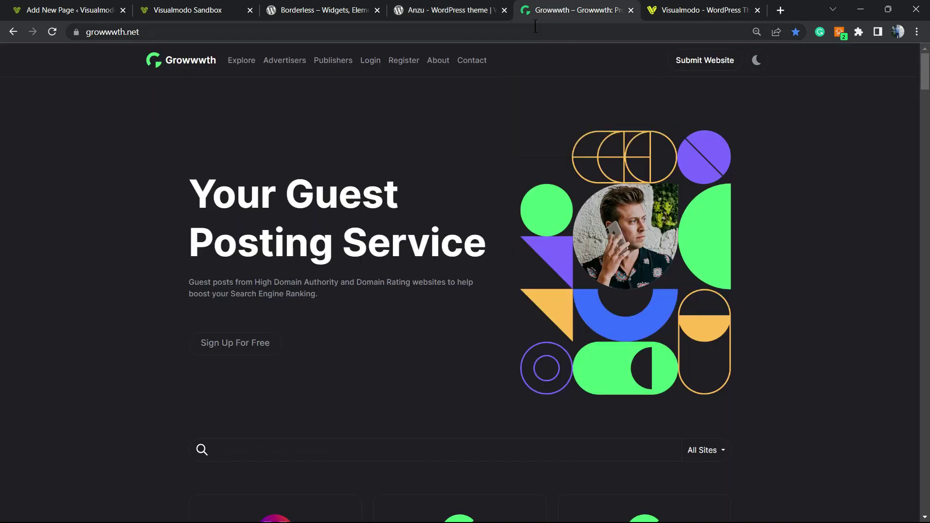
scroll(398, 166, down, 5)
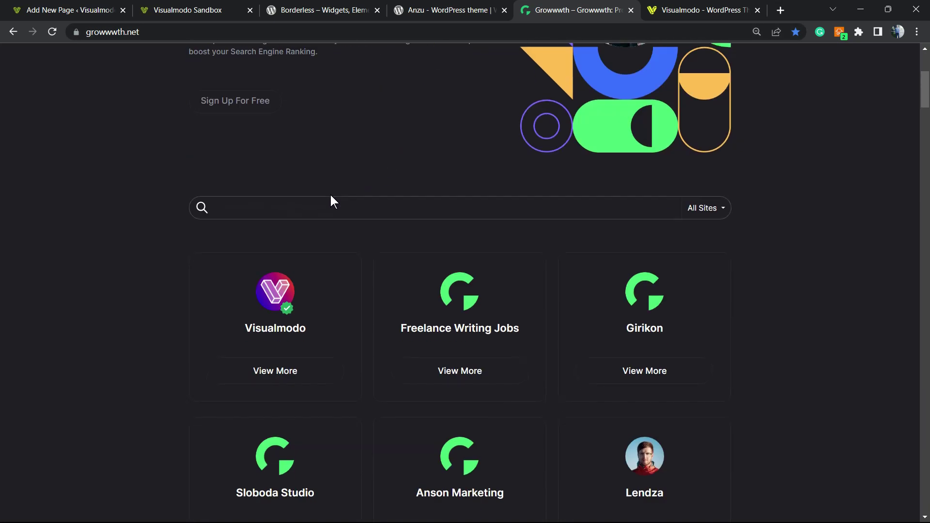
scroll(330, 197, down, 5)
scroll(330, 203, down, 3)
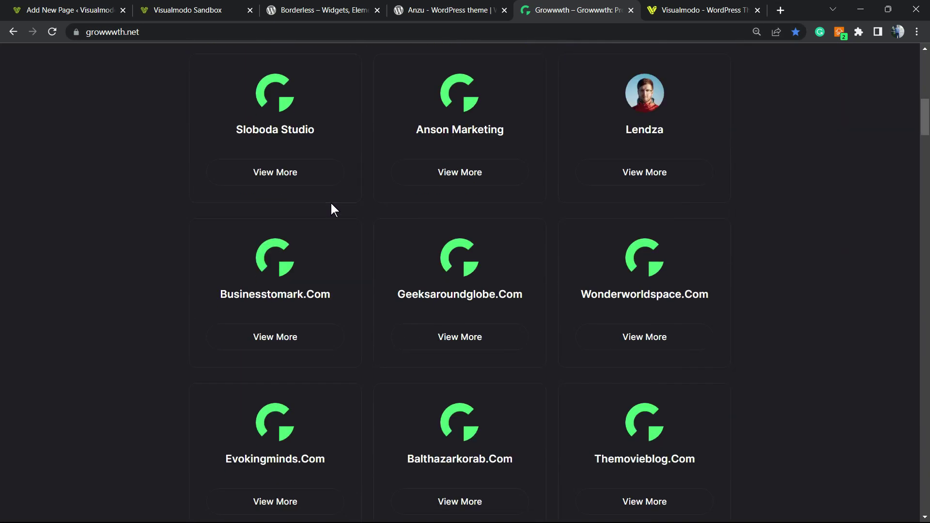
scroll(331, 210, down, 12)
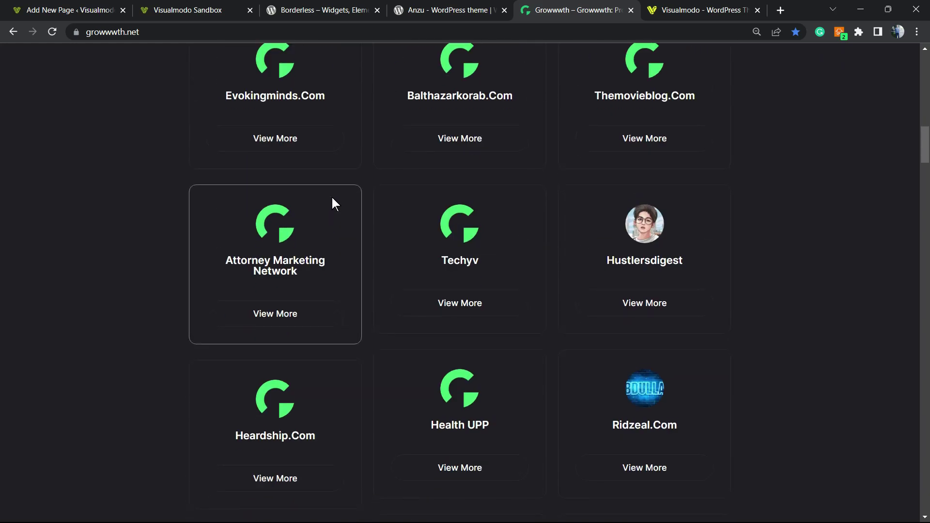
scroll(331, 206, down, 17)
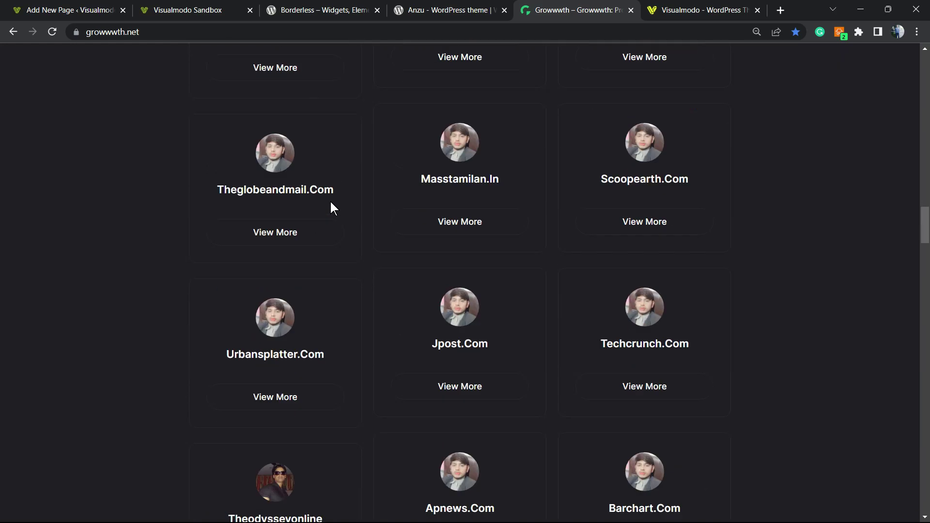
scroll(334, 208, up, 7)
scroll(347, 211, up, 20)
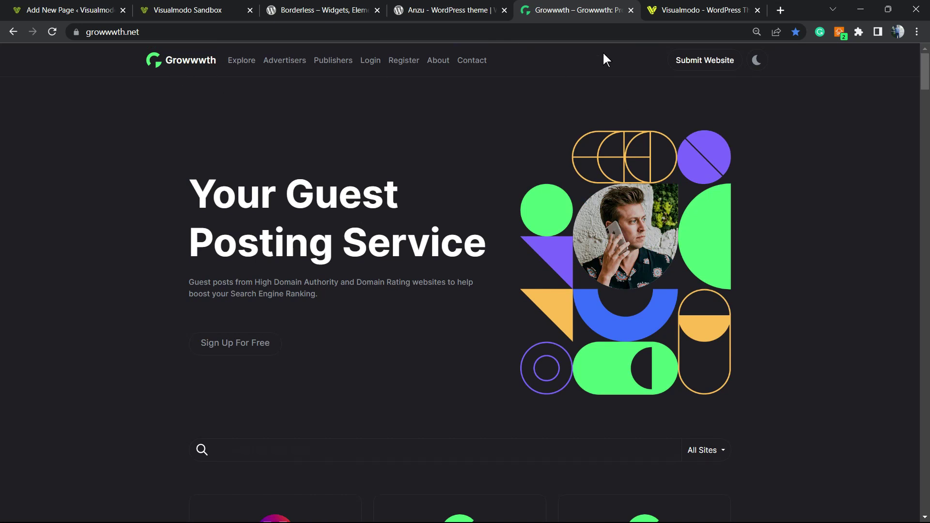
click(702, 10)
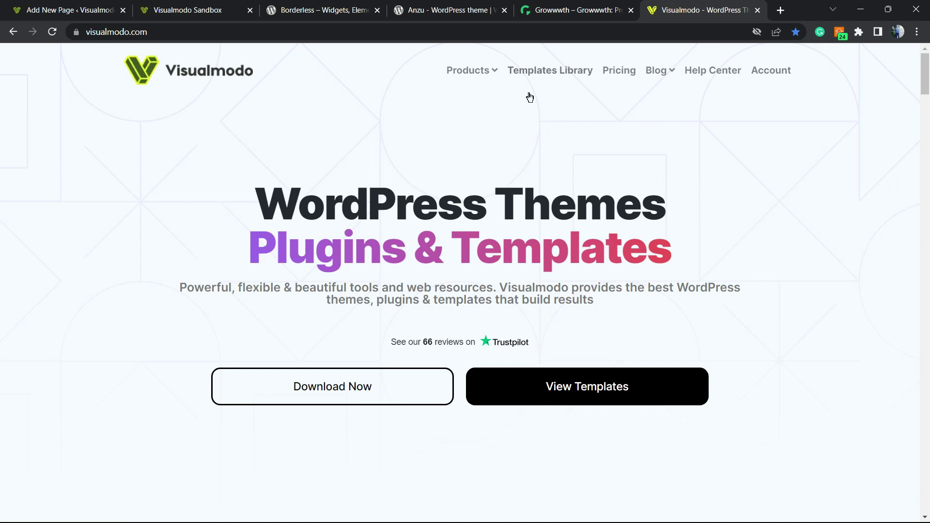
Open Visualmodo's Templates Library and scroll past Job Recruiter and Spa to Watch Store and Golf Club.
click(546, 79)
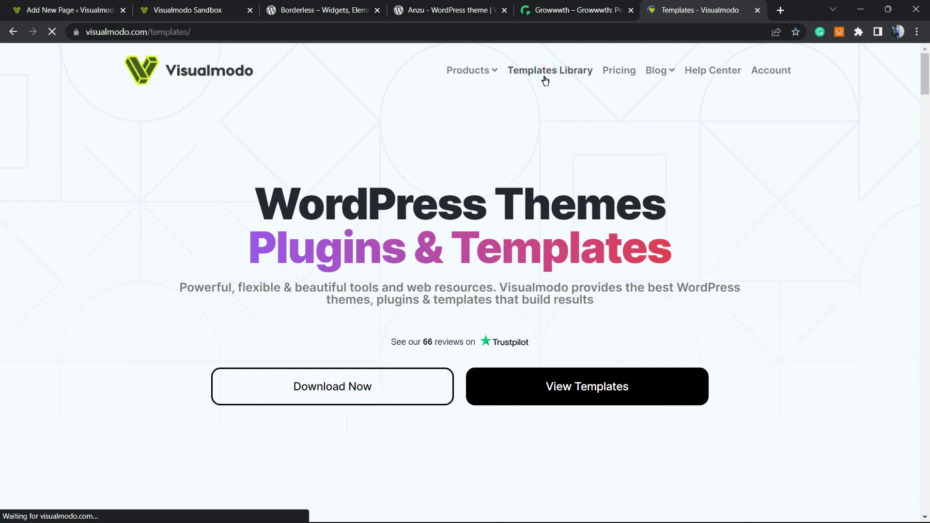
scroll(419, 220, down, 5)
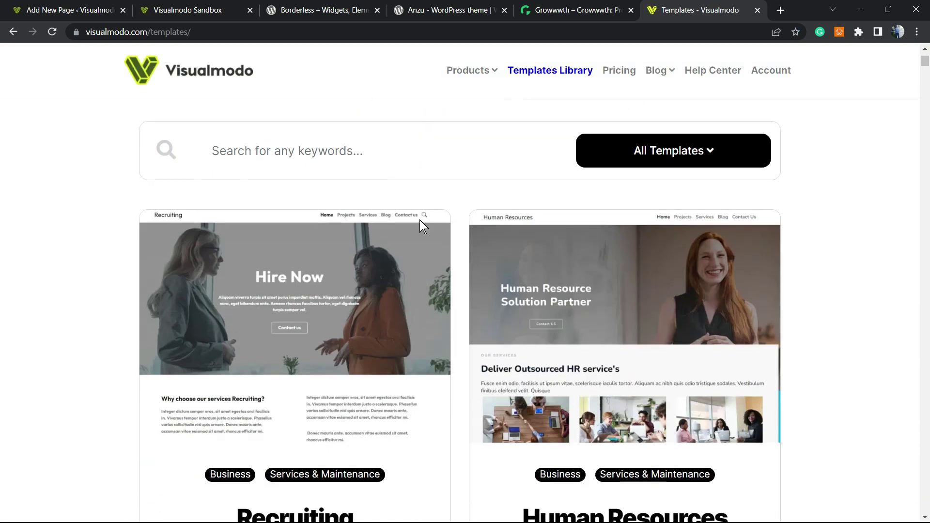
scroll(461, 284, down, 14)
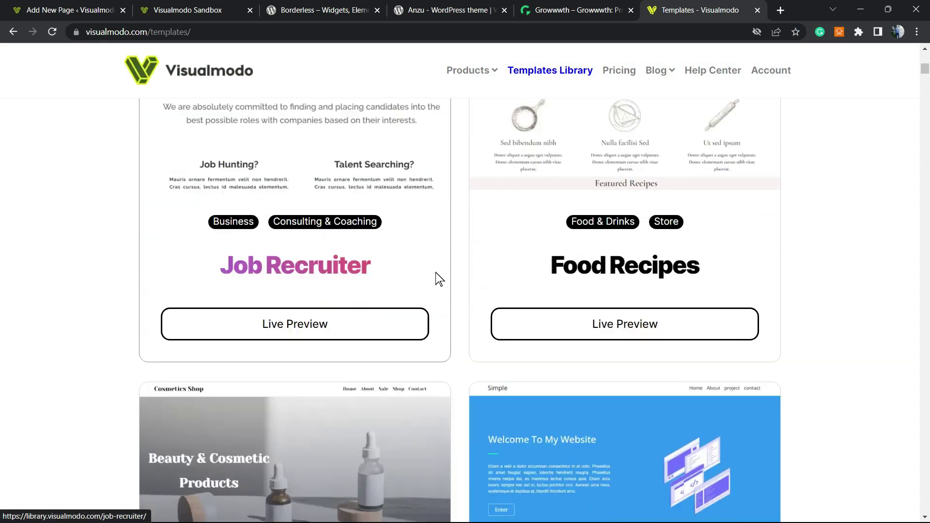
scroll(438, 274, down, 10)
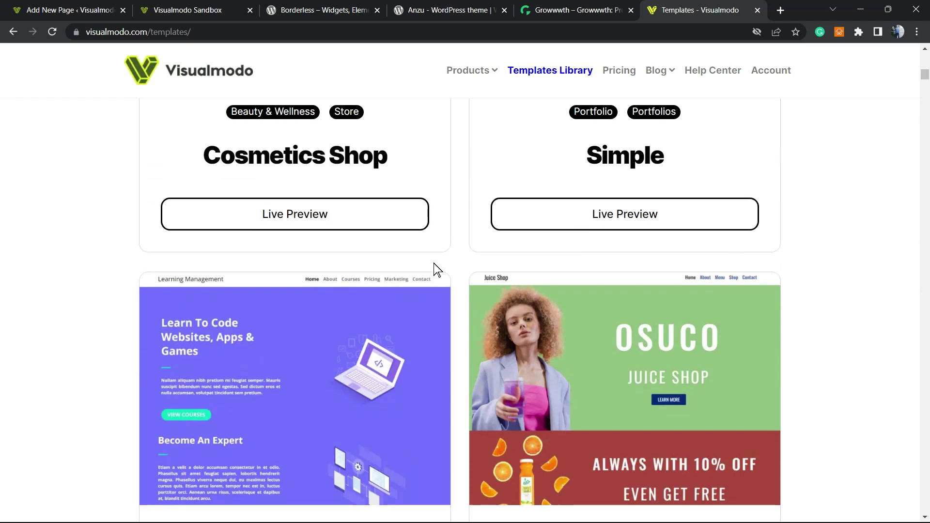
scroll(437, 270, down, 20)
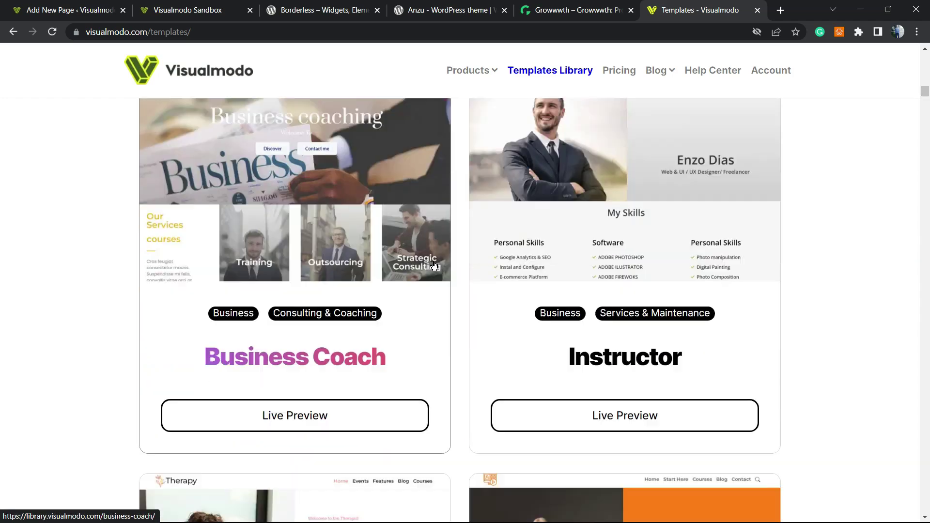
scroll(435, 265, down, 20)
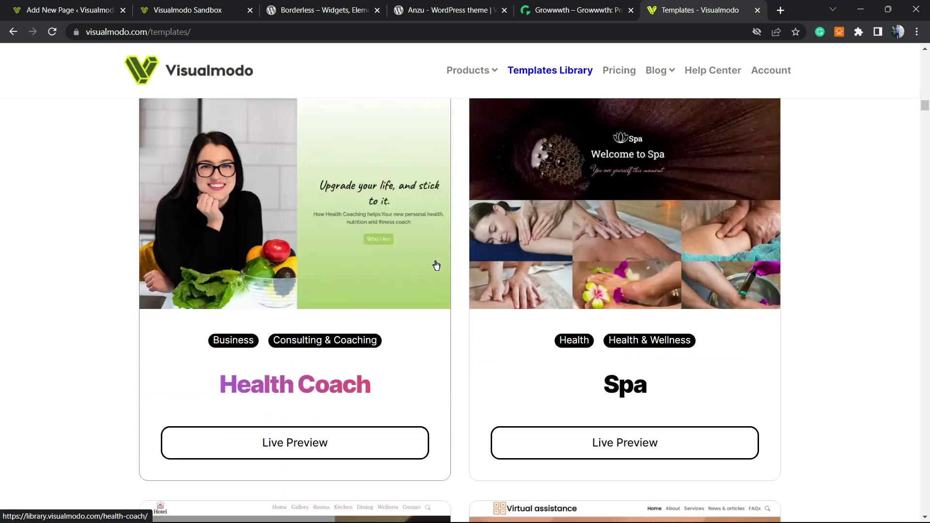
scroll(437, 266, down, 20)
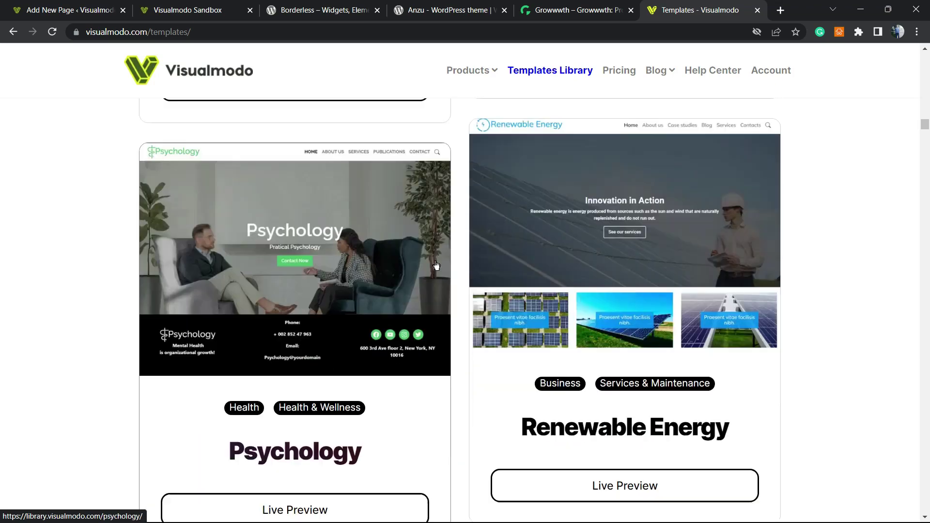
scroll(436, 266, down, 20)
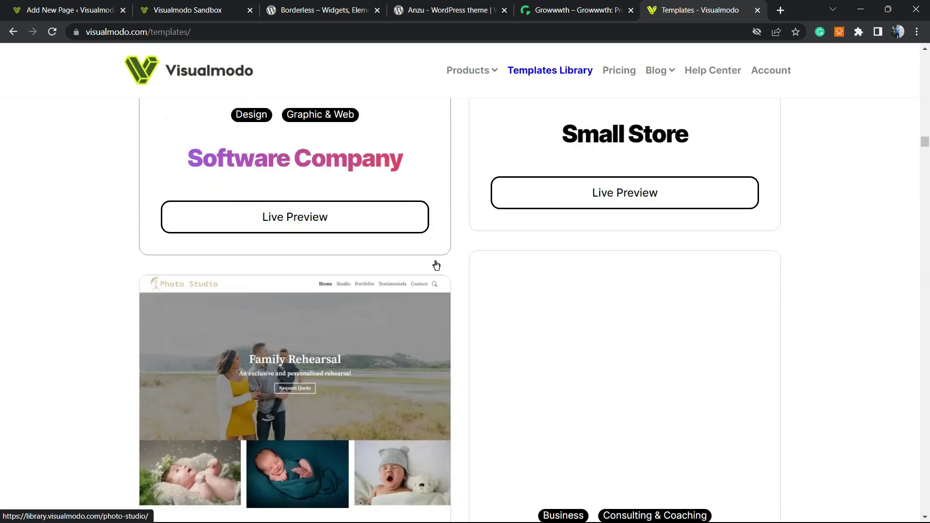
scroll(436, 266, down, 20)
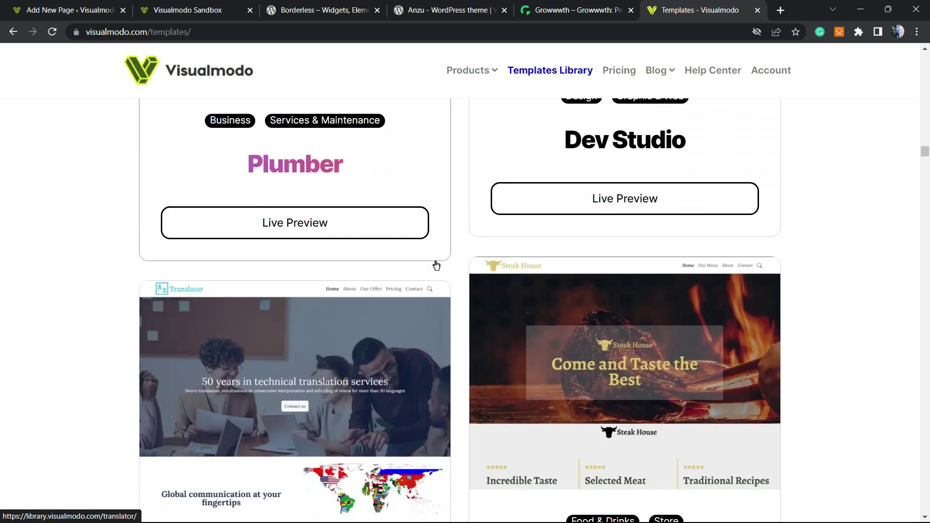
scroll(437, 266, down, 20)
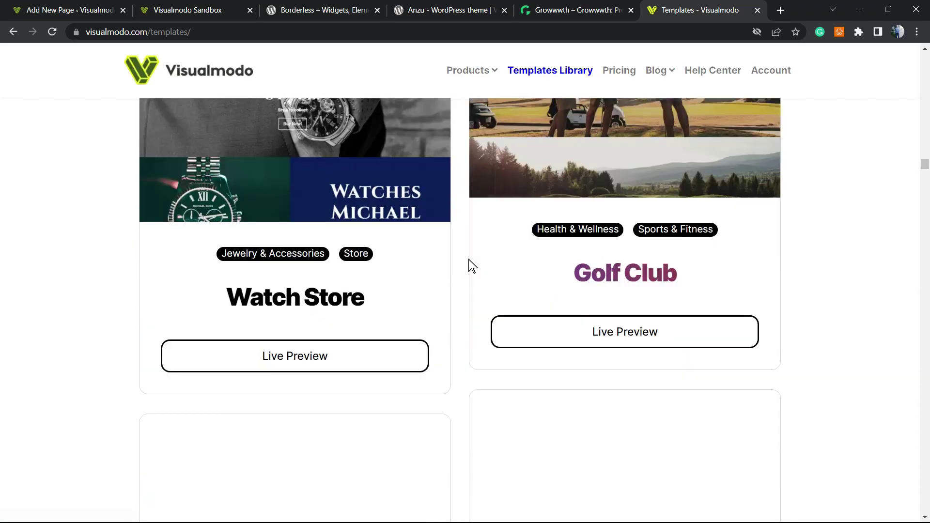